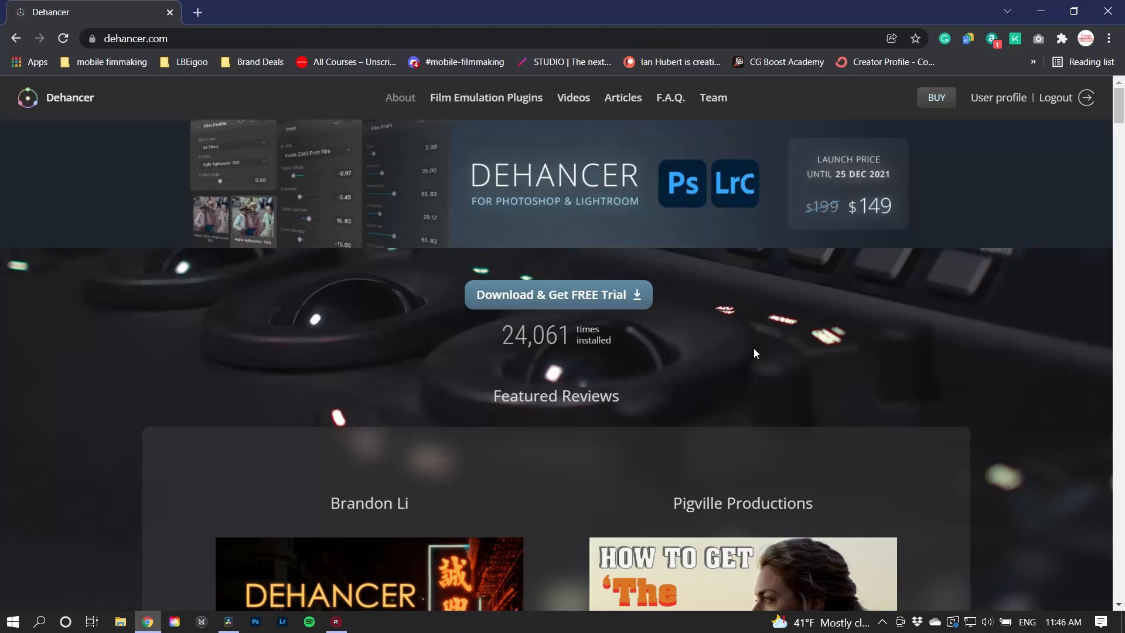
Look through the Dehancer home page's reviews and tools, and the plugin page for Photoshop and Lightroom.
scroll(755, 348, down, 3)
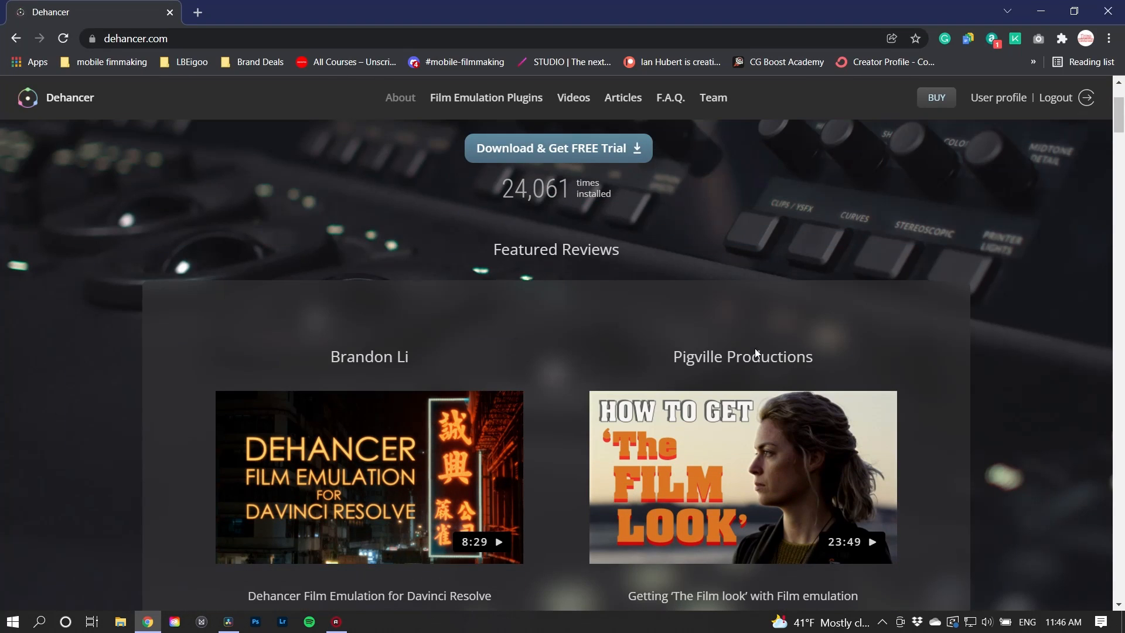
scroll(762, 339, down, 4)
scroll(800, 346, down, 10)
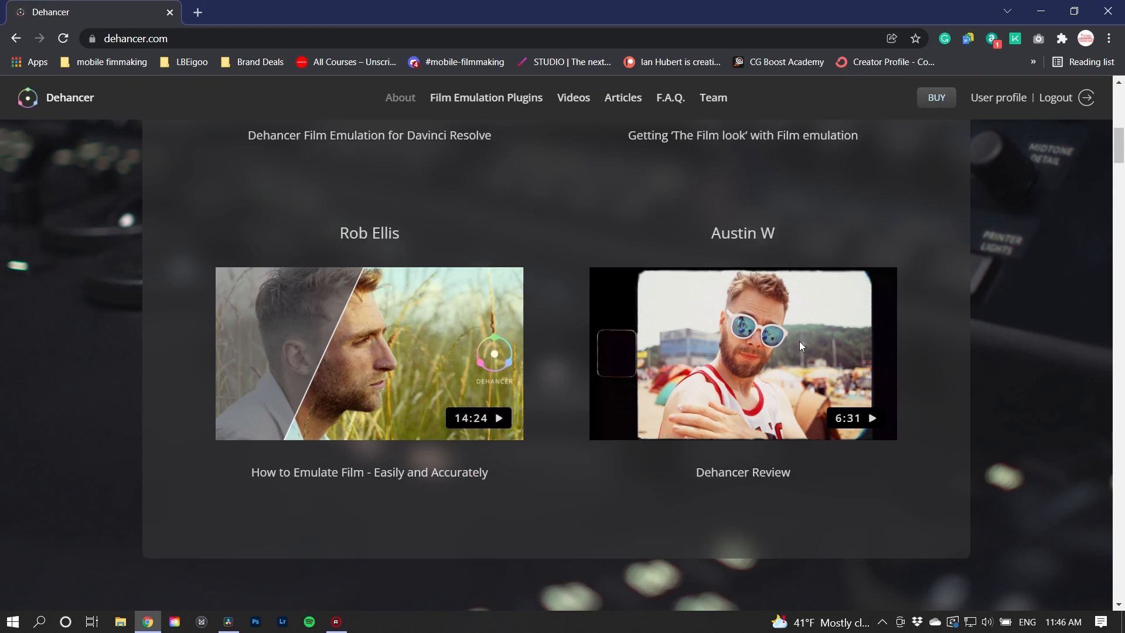
scroll(800, 346, down, 3)
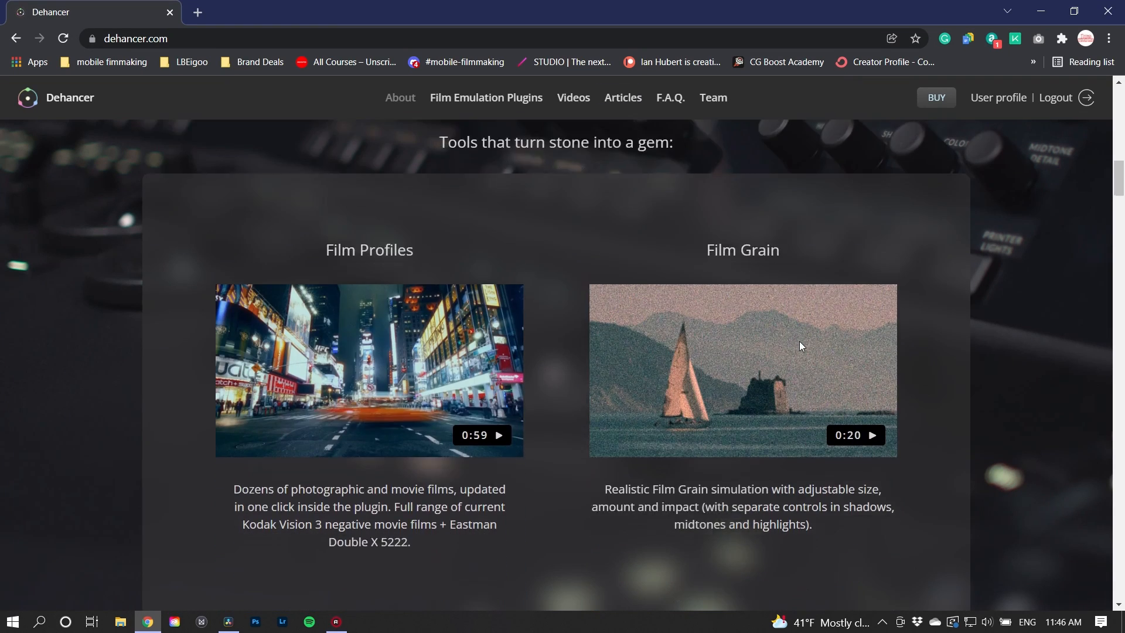
scroll(800, 346, down, 3)
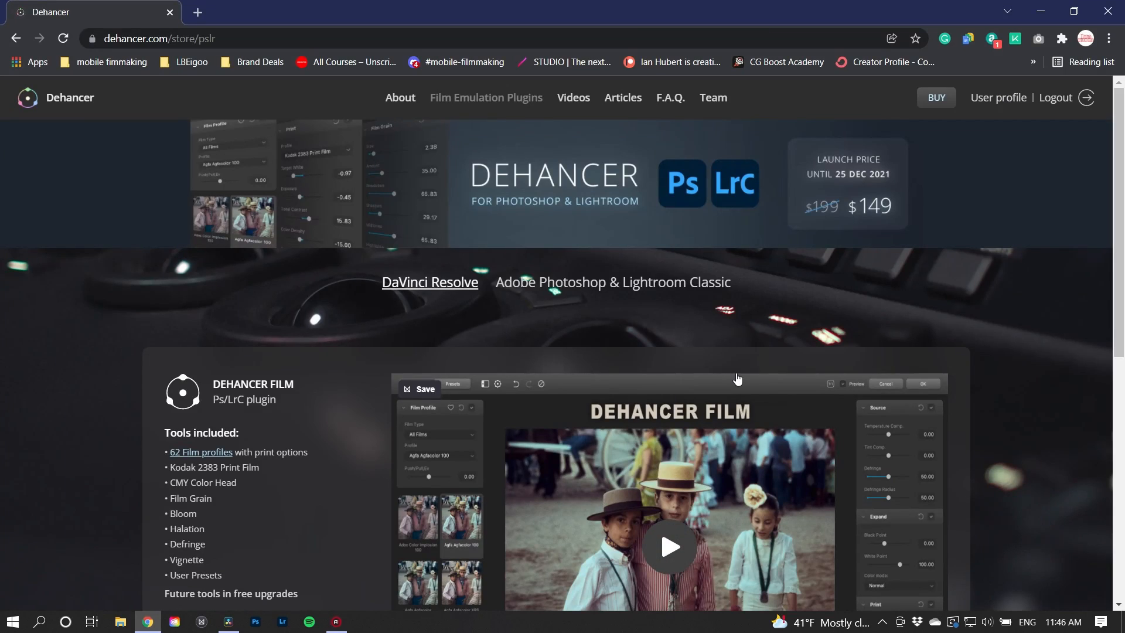
scroll(738, 380, down, 7)
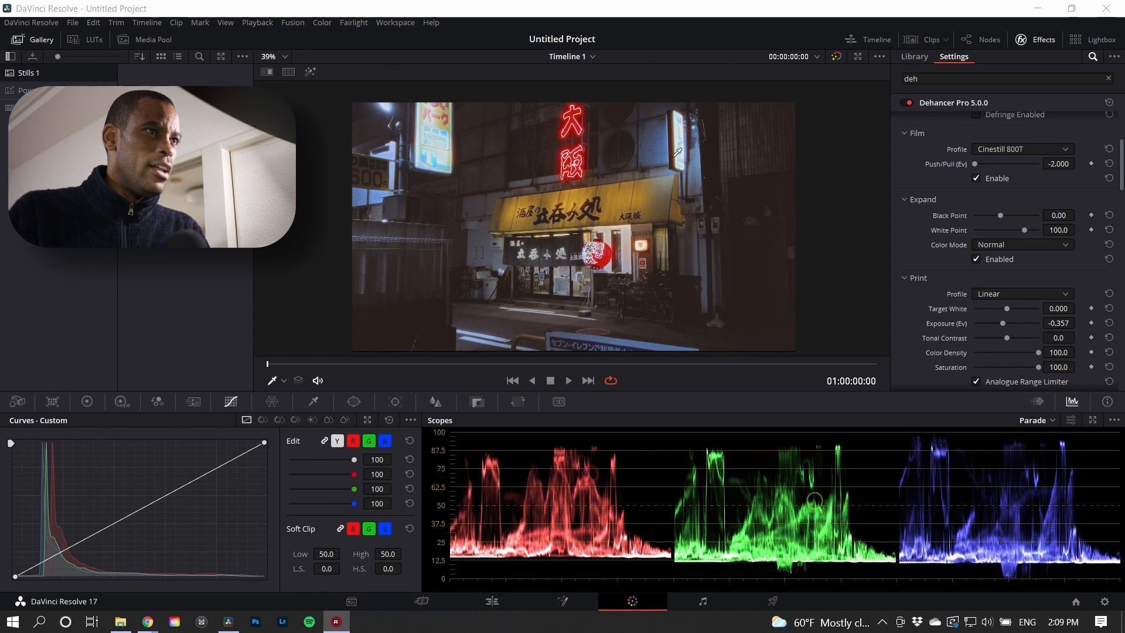
Show the node graph in DaVinci Resolve and toggle the second node off and on to compare the Dehancer grade.
click(968, 40)
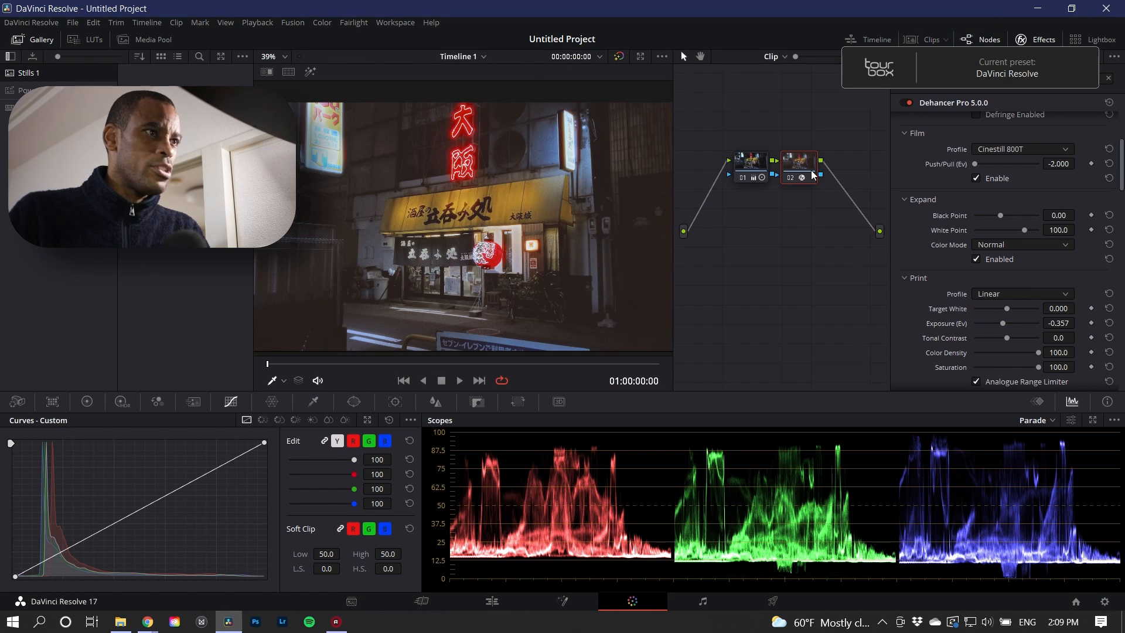
click(812, 174)
key(ctrl+d)
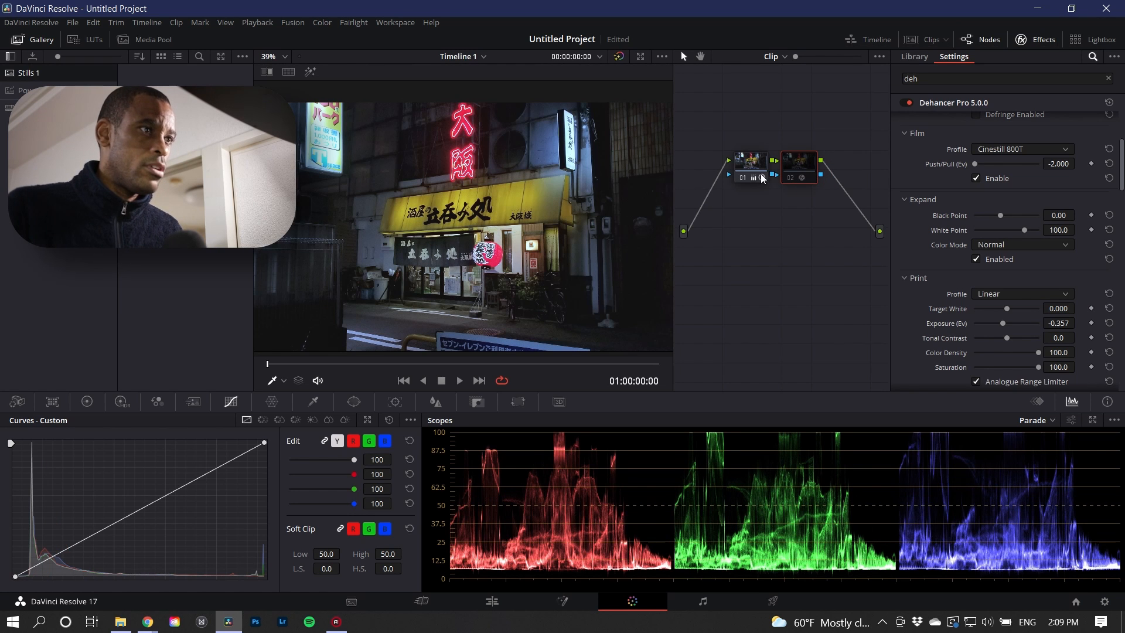
key(ctrl+d)
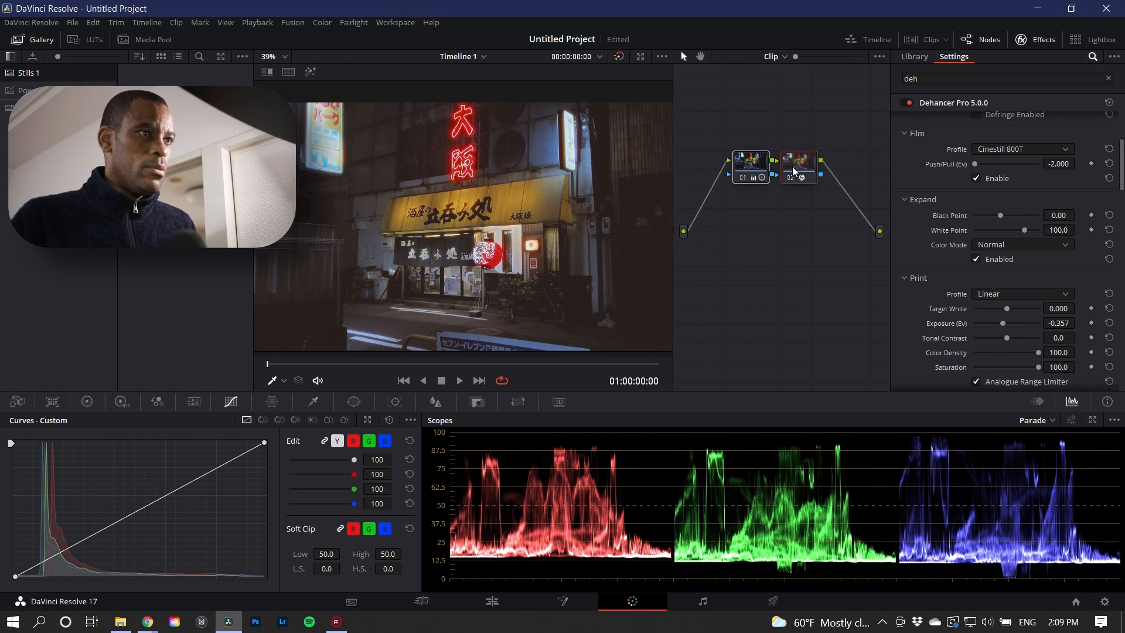
key(ctrl+d)
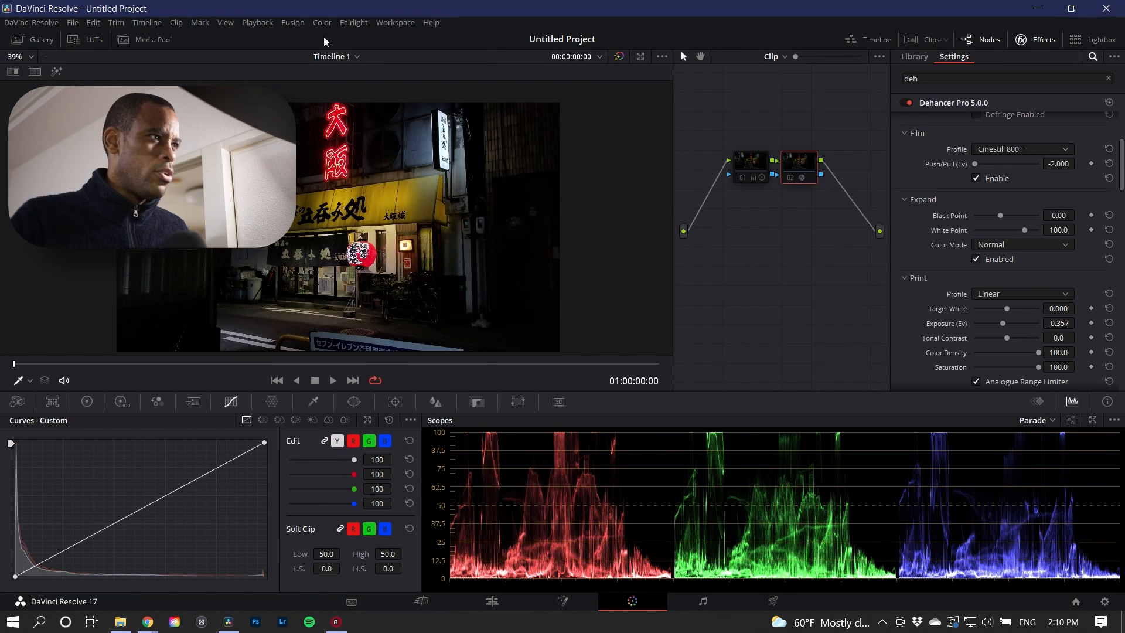
Hide the effects settings and widen the viewer by narrowing the node graph.
click(1042, 40)
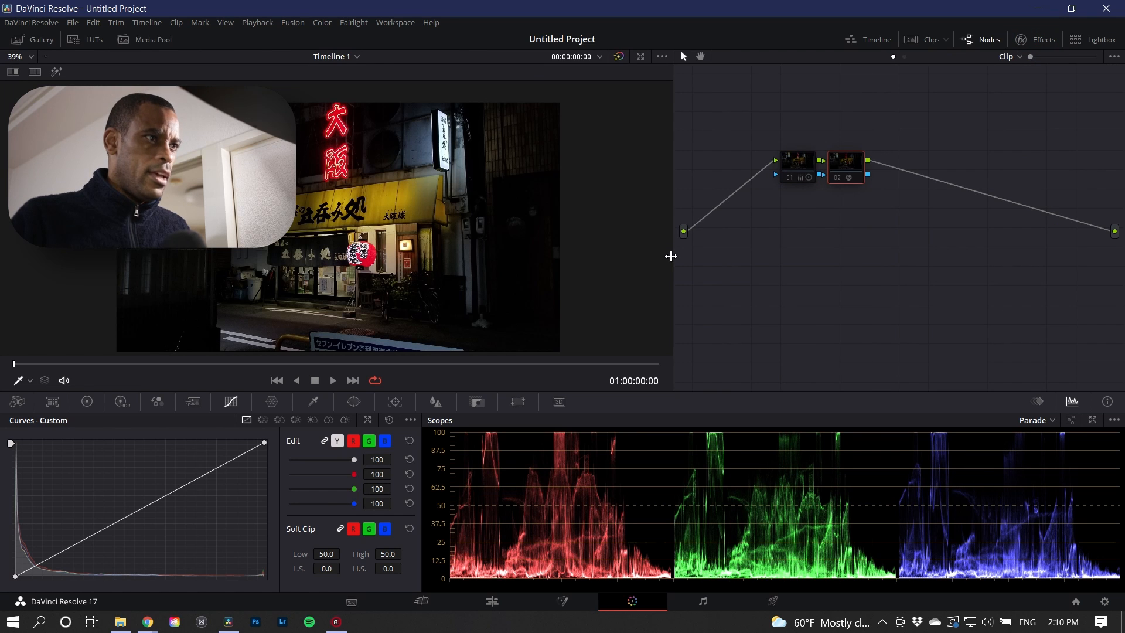
drag(671, 256, 908, 272)
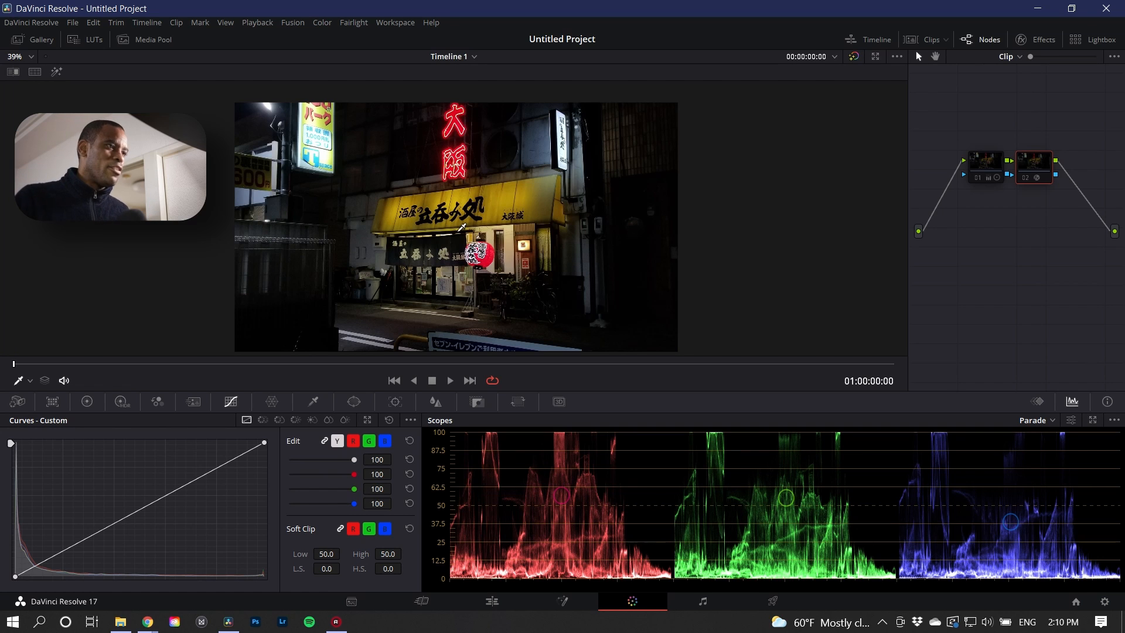
Disconnect the source from the first node's input and reconnect it, leaving the first node selected.
click(993, 172)
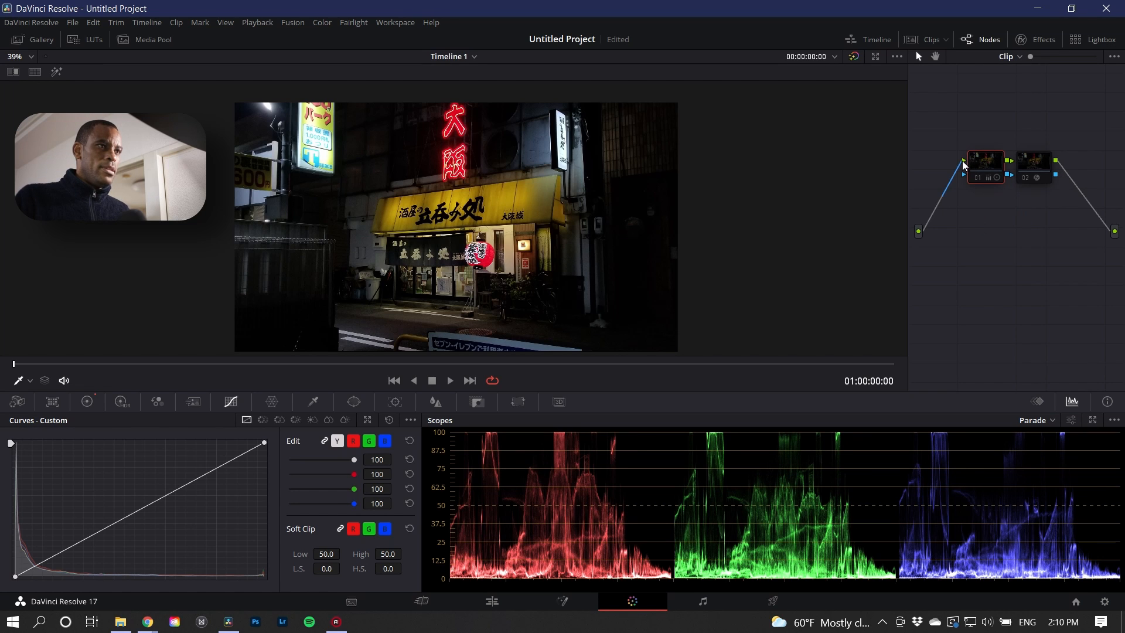
drag(962, 160, 990, 261)
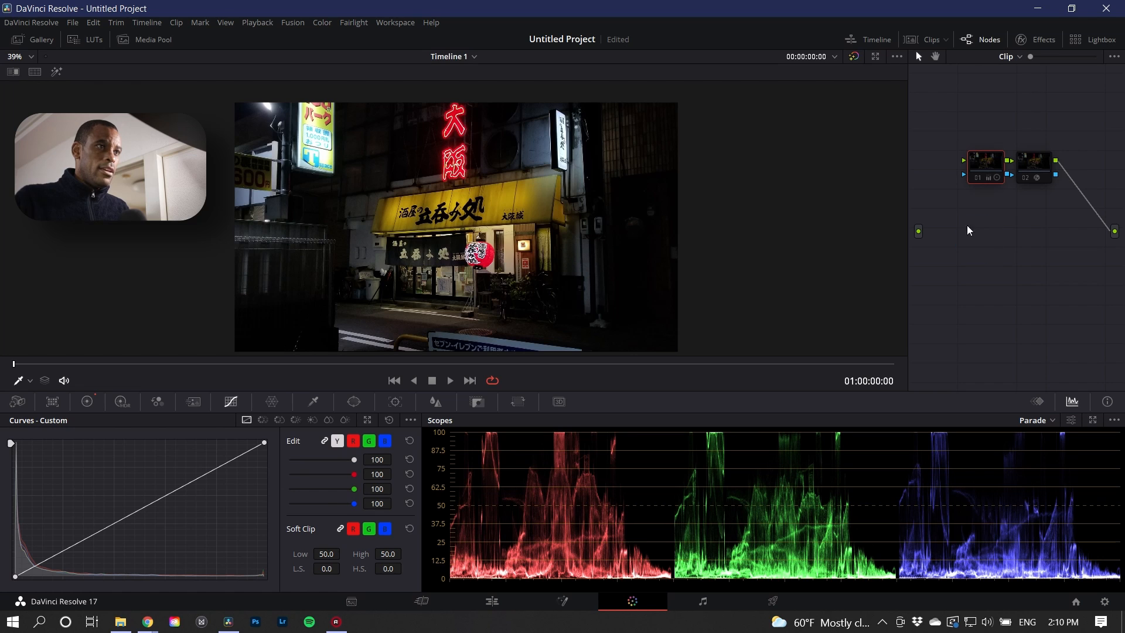
drag(918, 230, 964, 160)
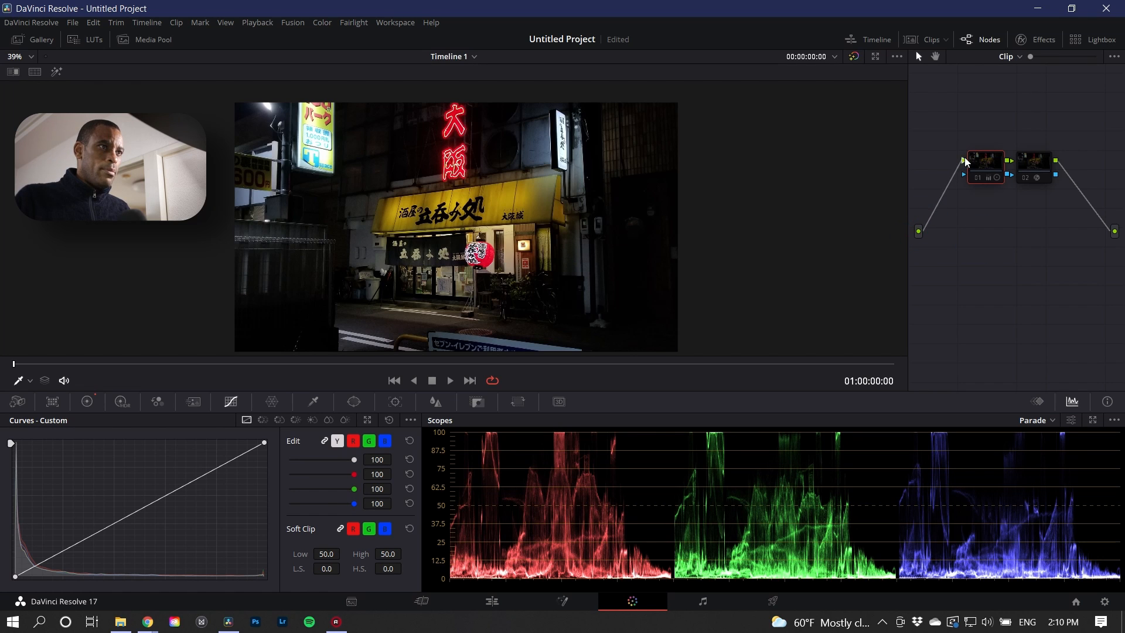
click(1031, 156)
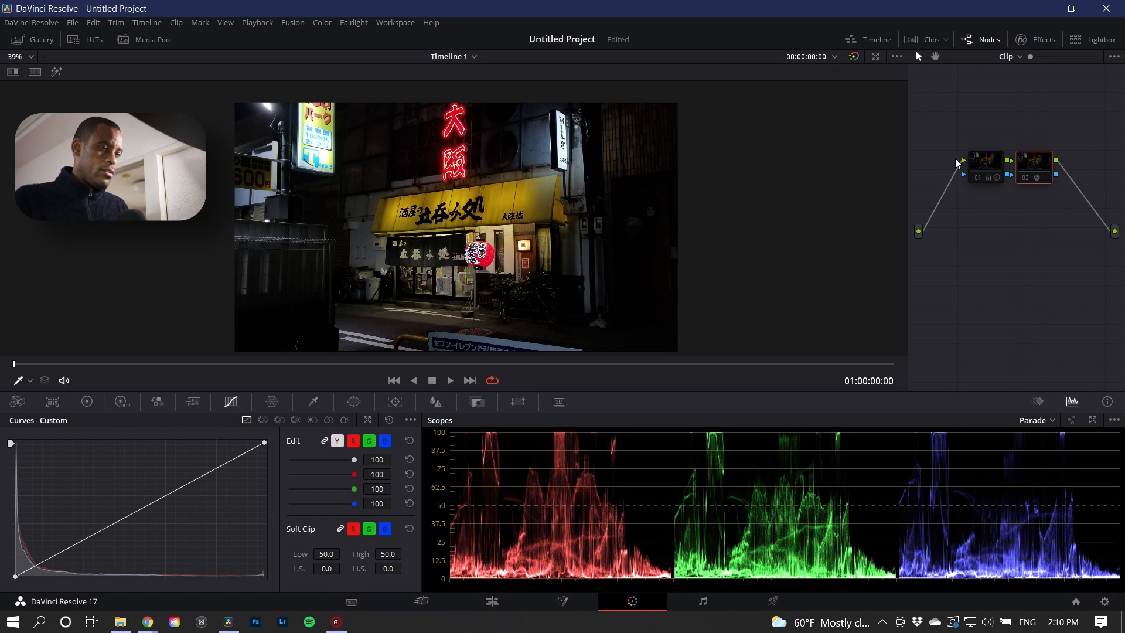
click(987, 163)
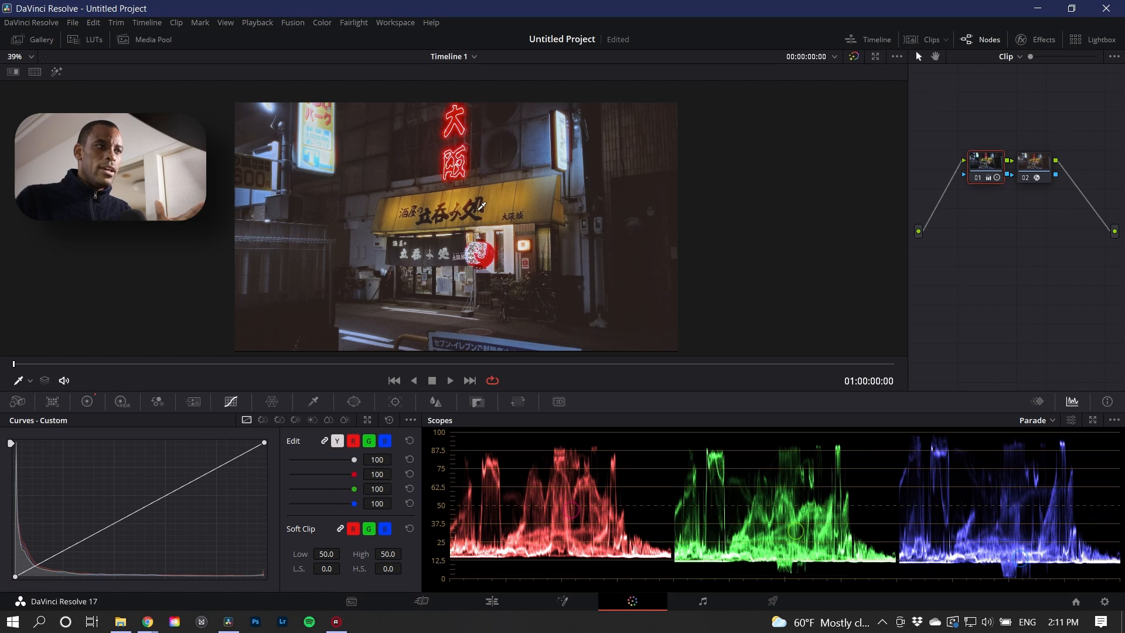
Grab a still of the graded night shop frame and show the stills gallery.
right_click(478, 210)
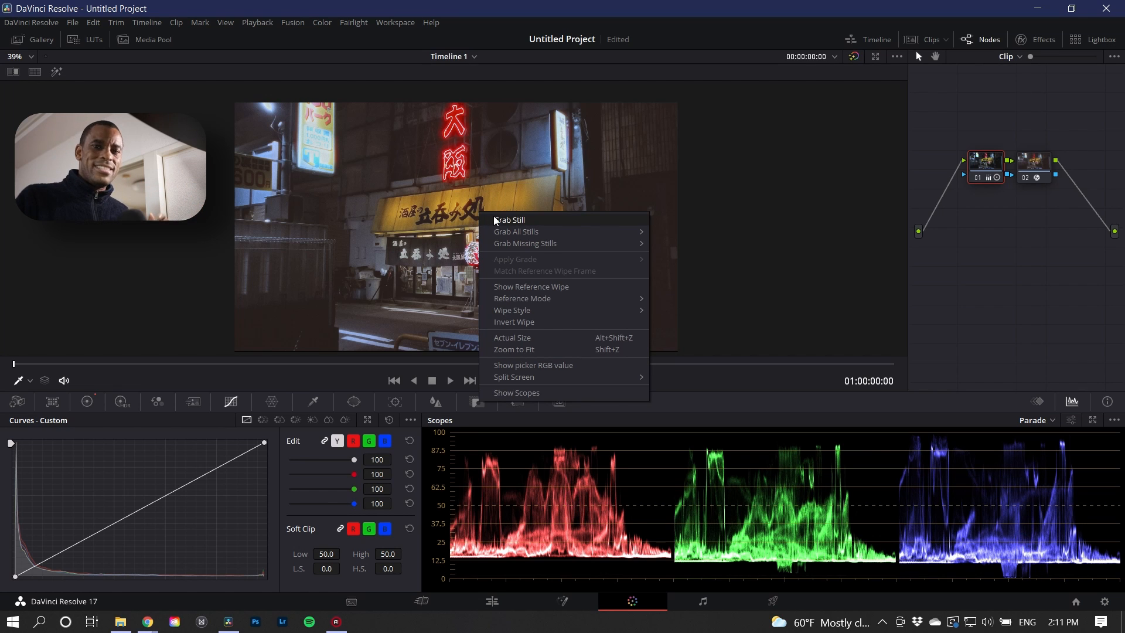
click(496, 220)
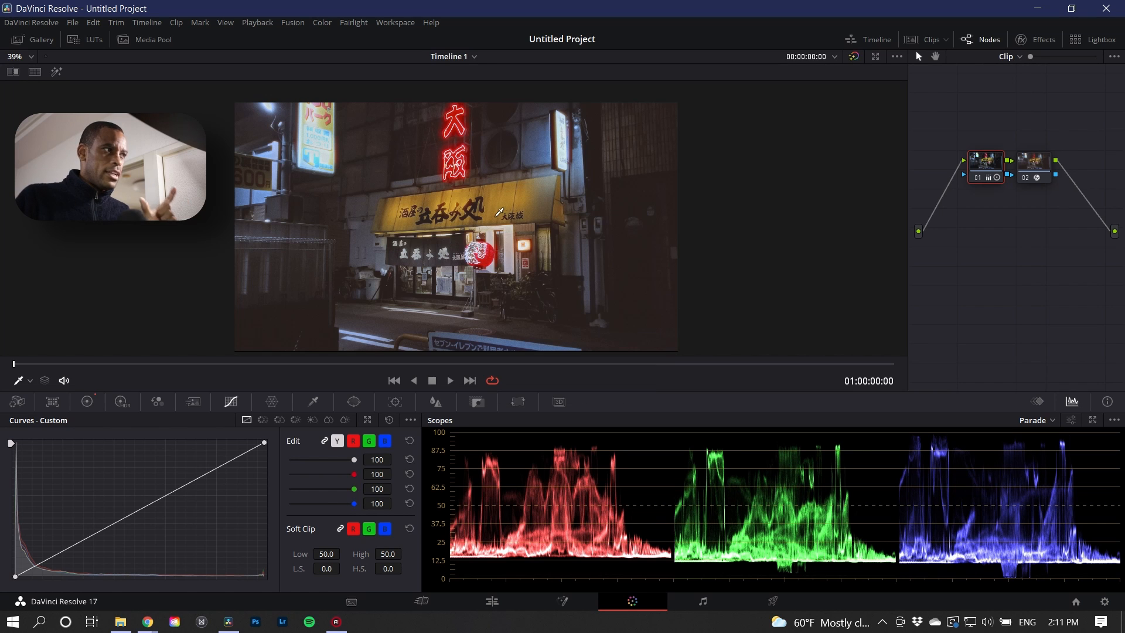
click(40, 39)
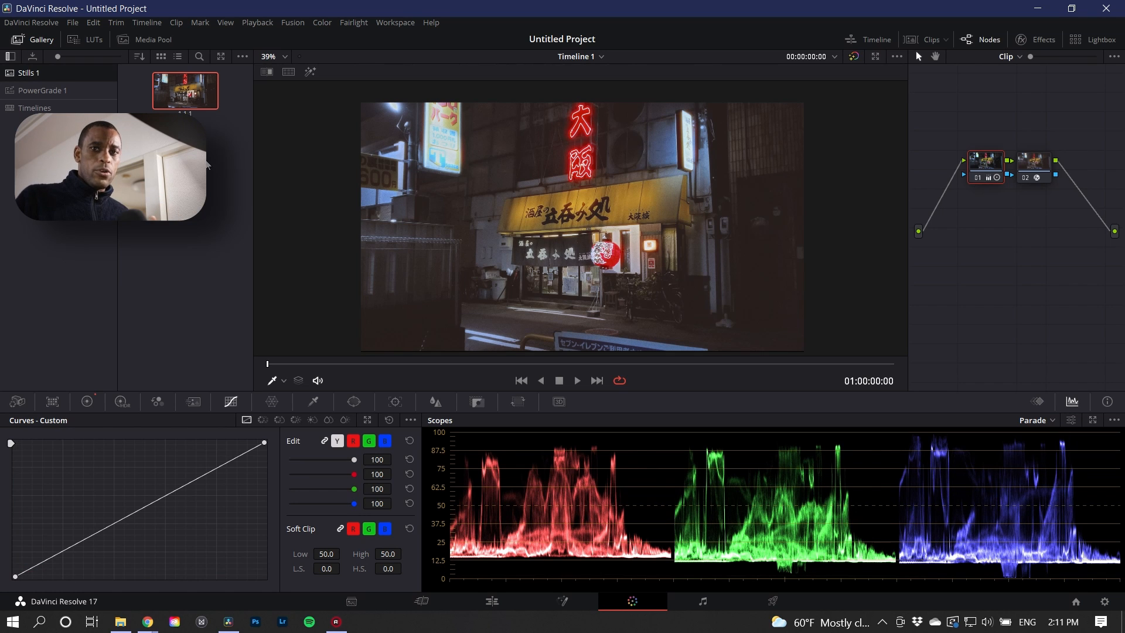
Export the grabbed still to the Raw Video folder as a PNG file named "test shot 088t".
right_click(183, 102)
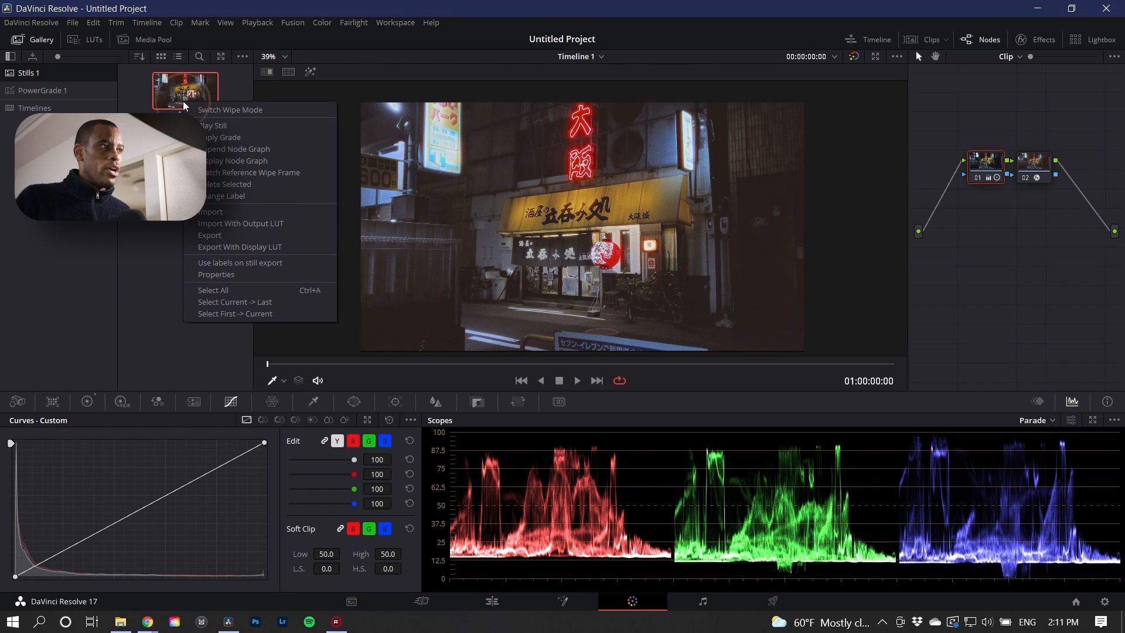
click(211, 234)
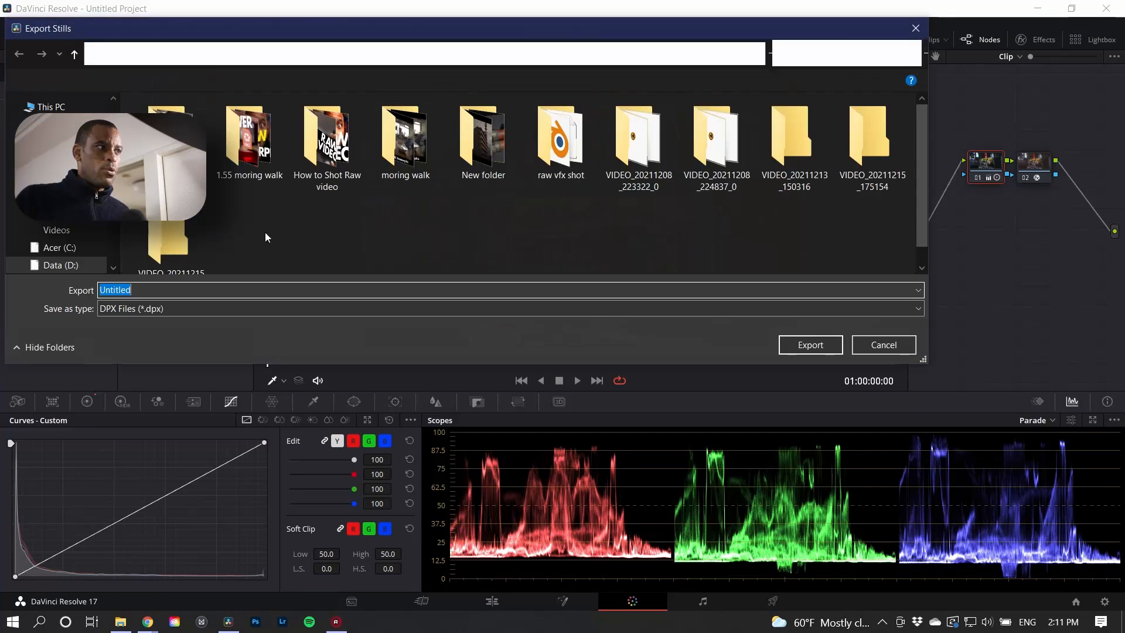
click(137, 308)
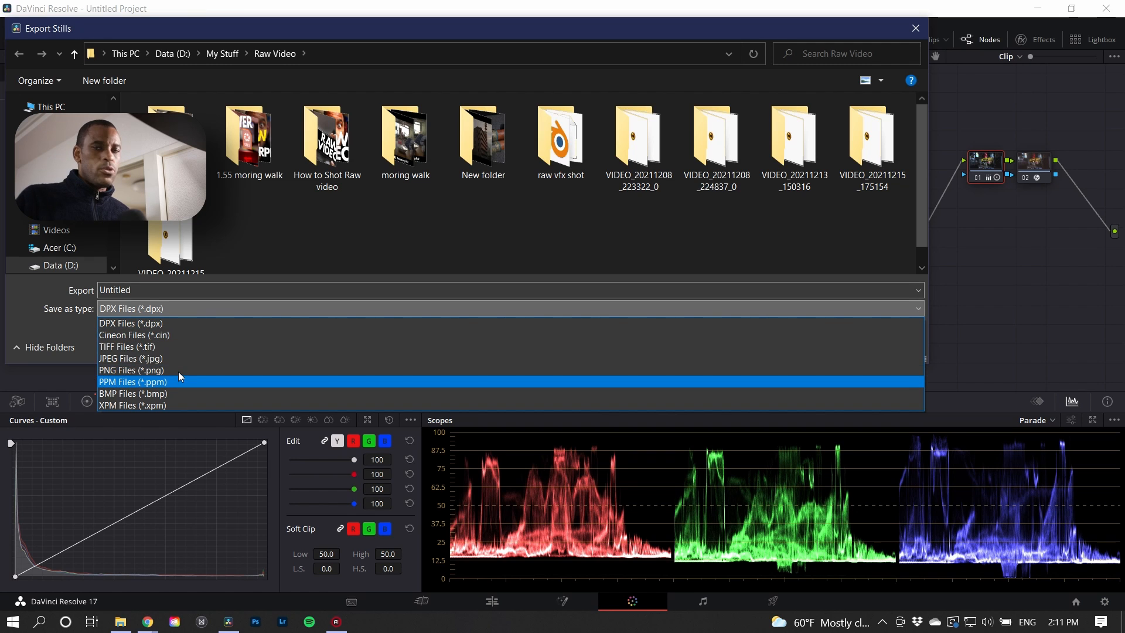
click(179, 371)
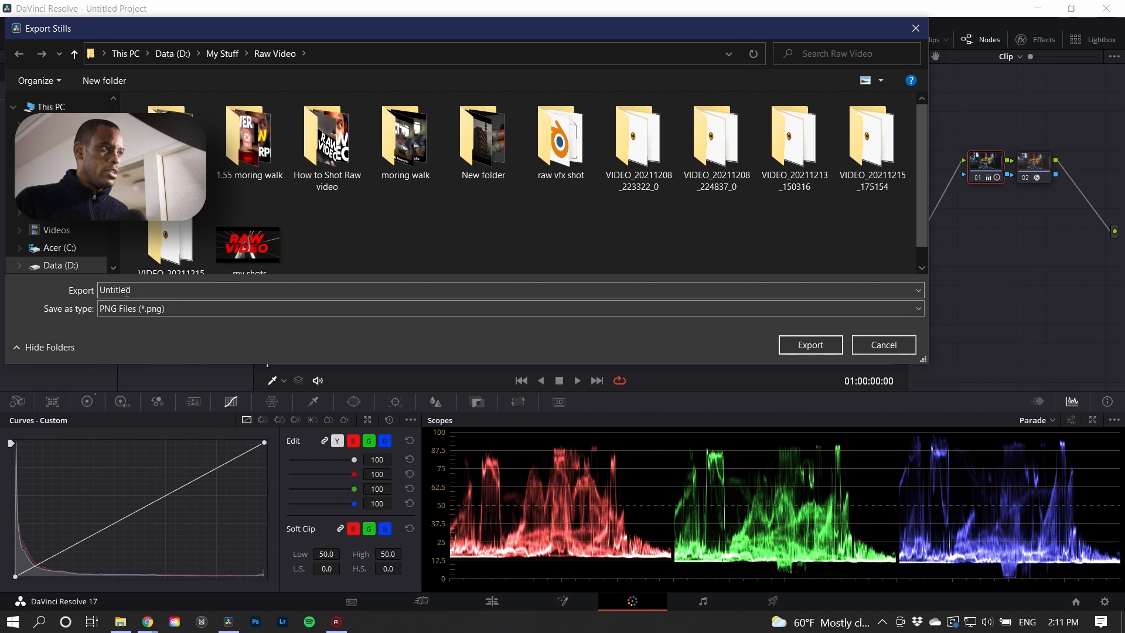
double_click(190, 293)
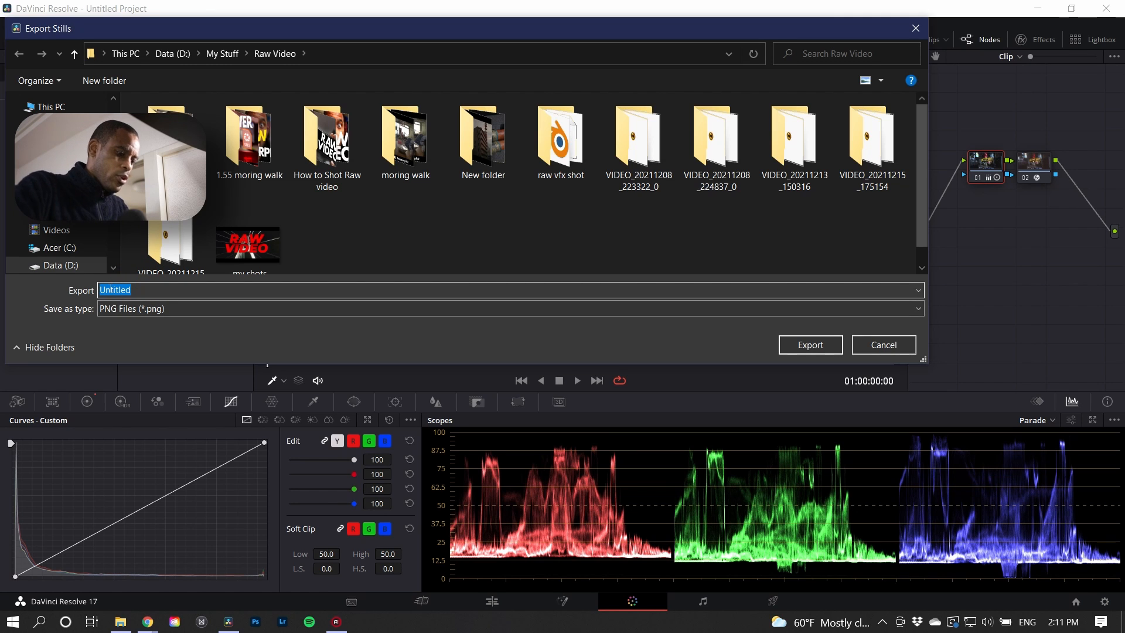
text(test)
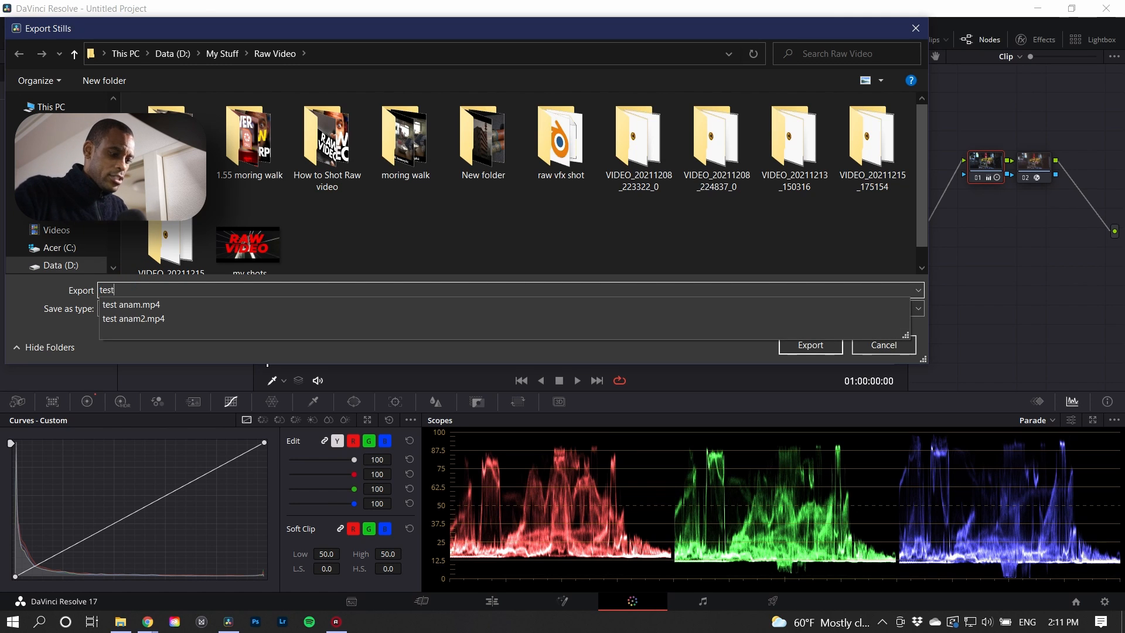
text( shot )
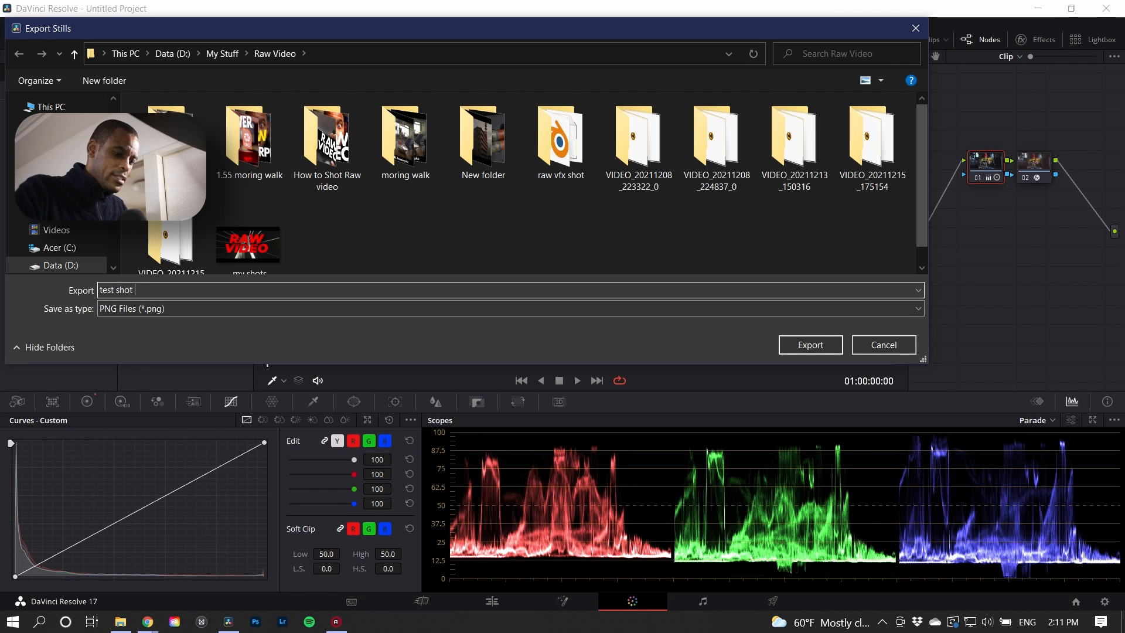
text(08)
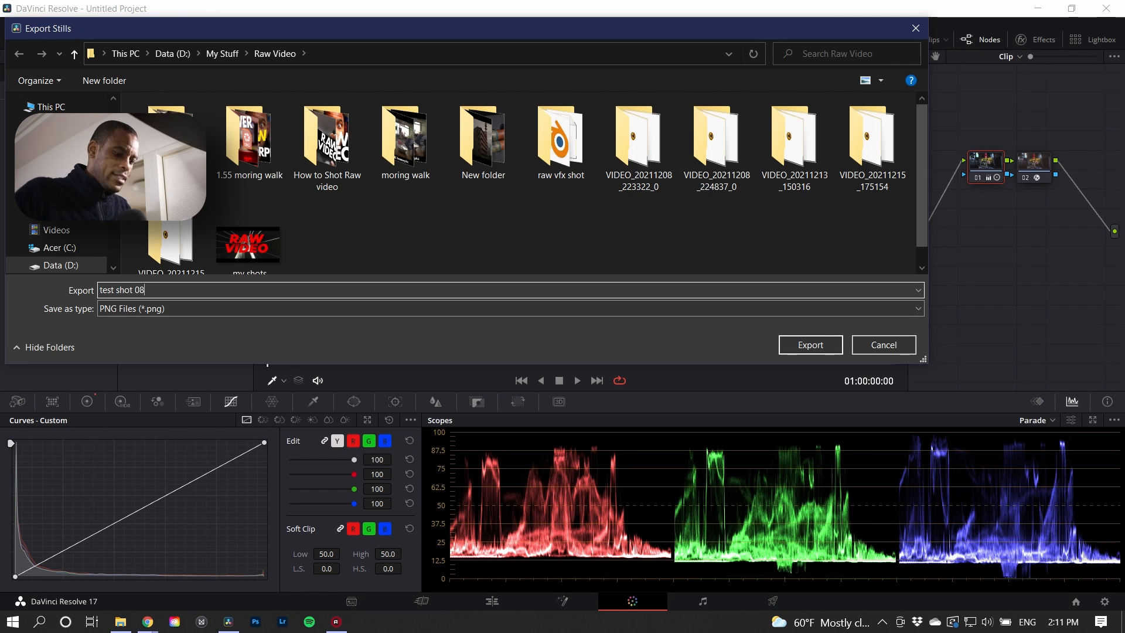
text(8t)
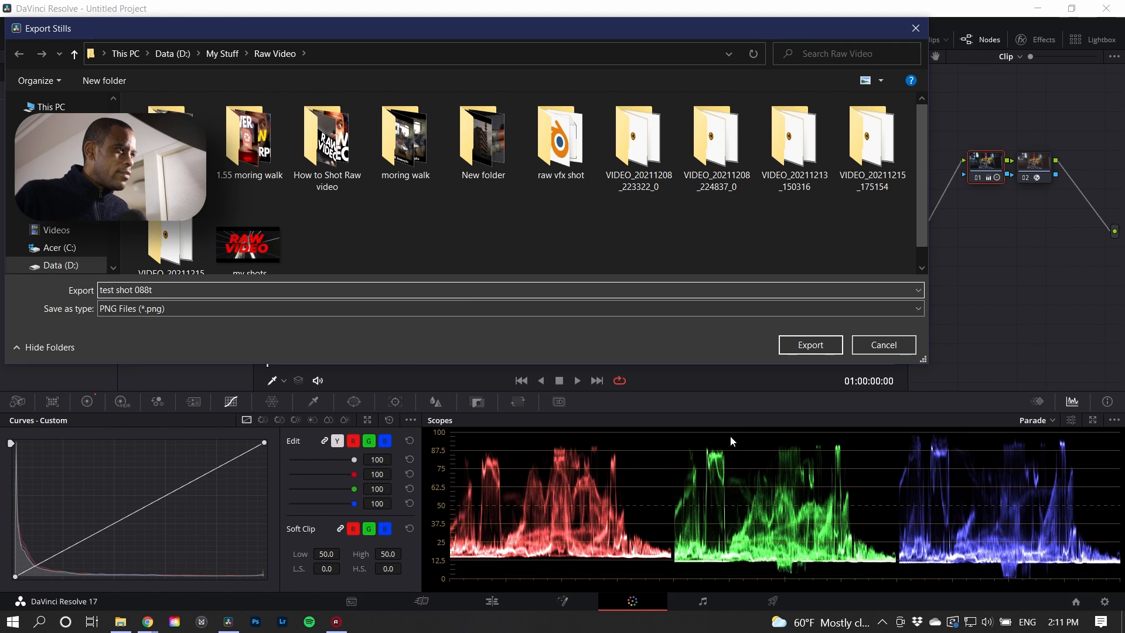
click(809, 344)
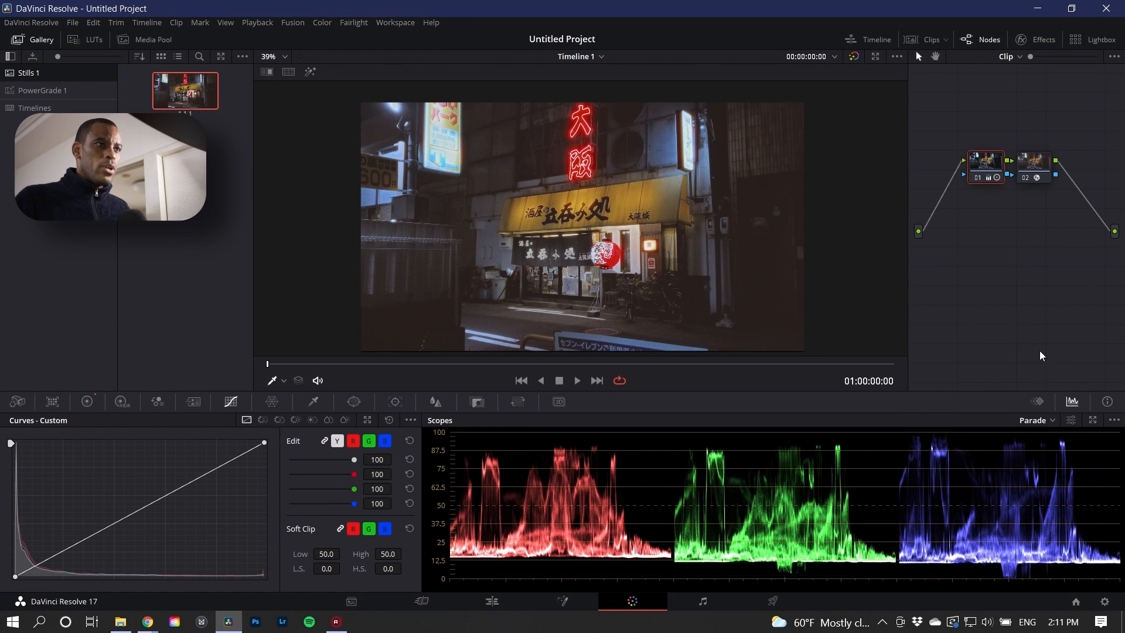
Reset the grades on node 02 and node 01 to return the clip to its ungraded look.
click(1025, 171)
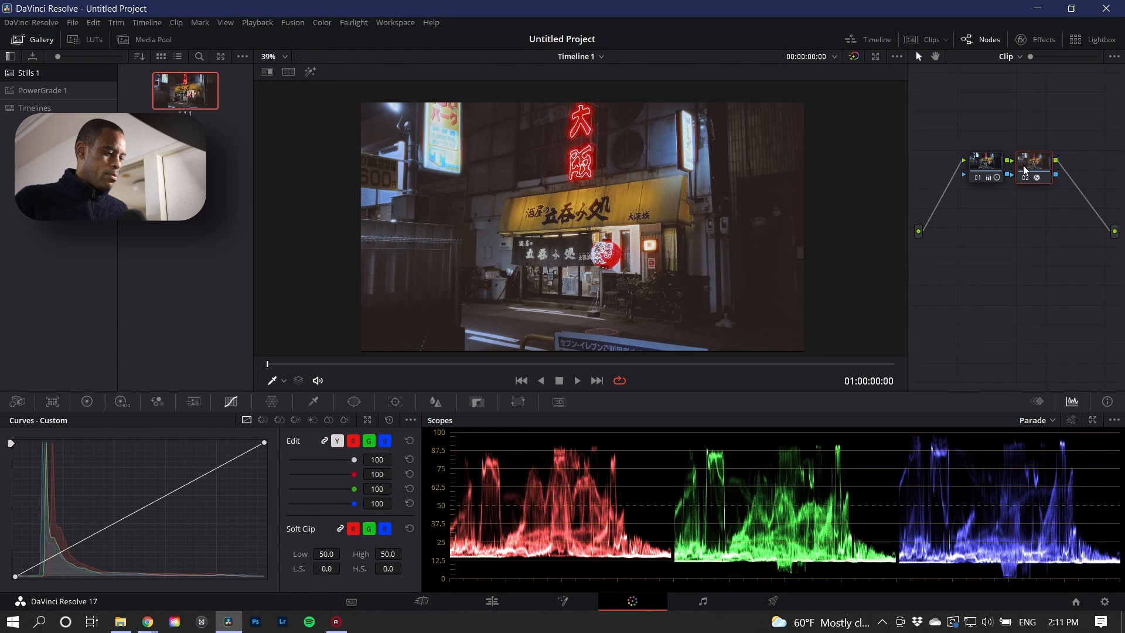
right_click(1023, 166)
click(1043, 173)
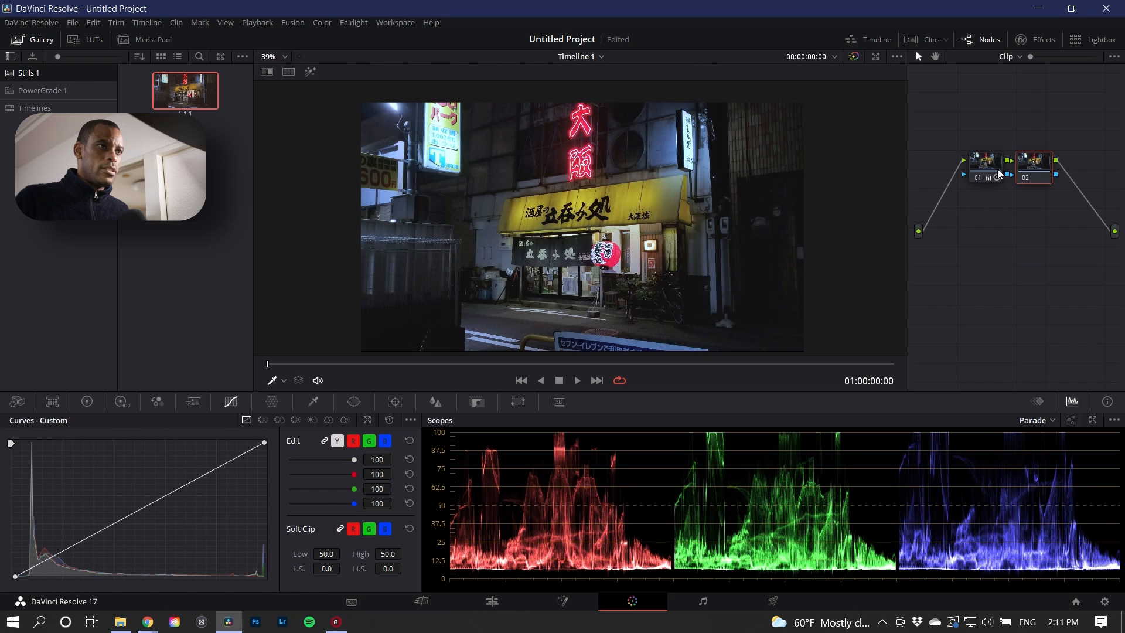
right_click(993, 168)
click(998, 179)
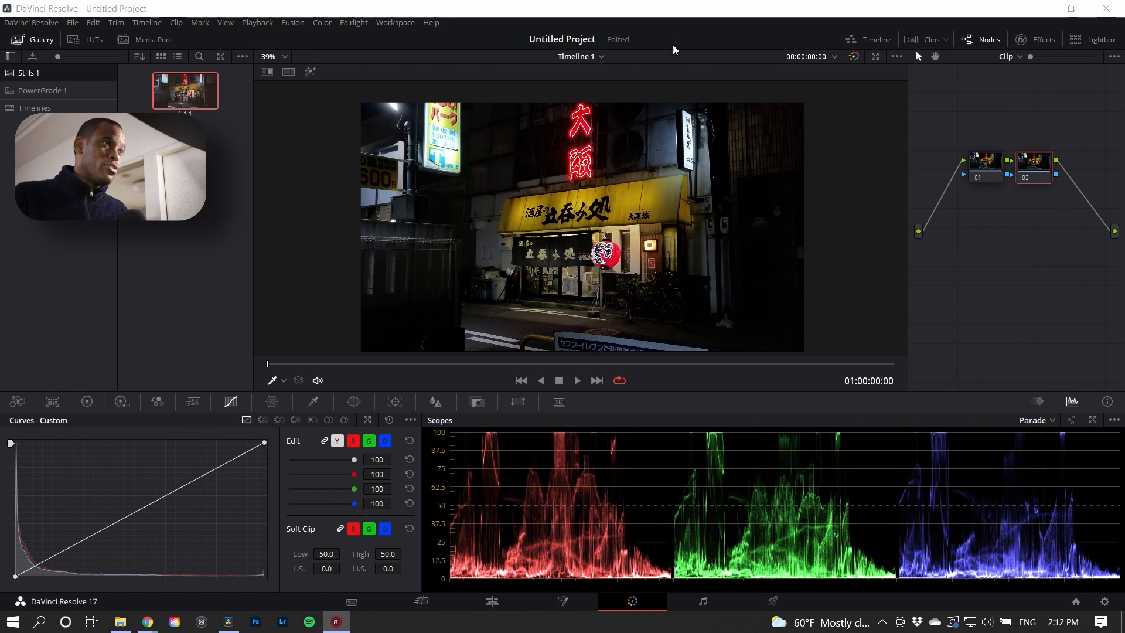
Replace the custom curves view with the primaries color wheels in Log mode.
click(682, 17)
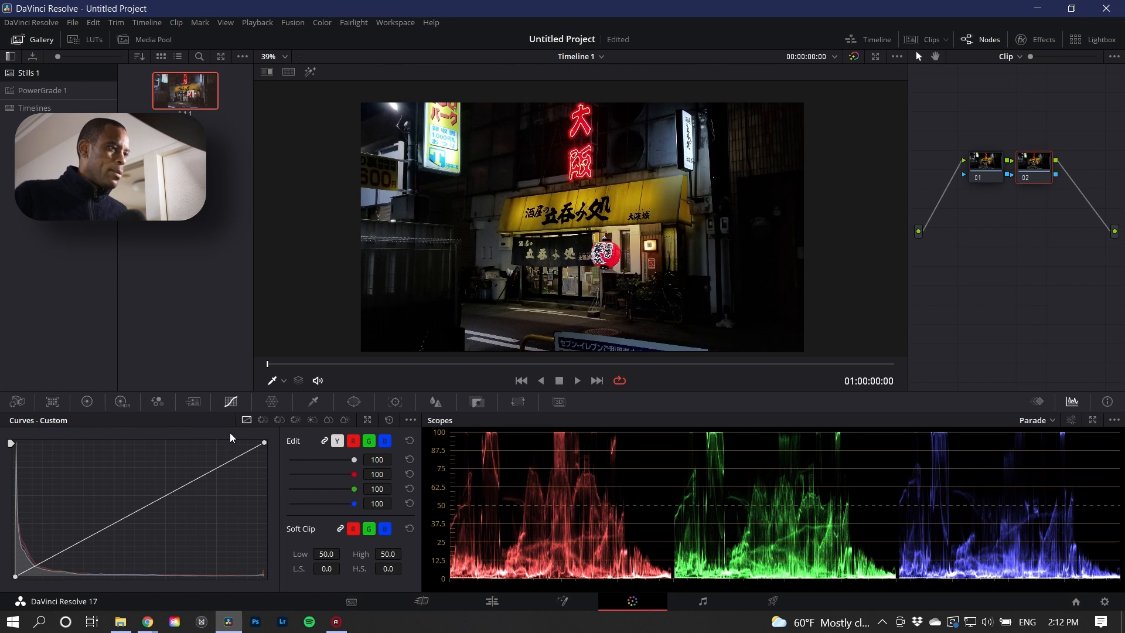
click(87, 403)
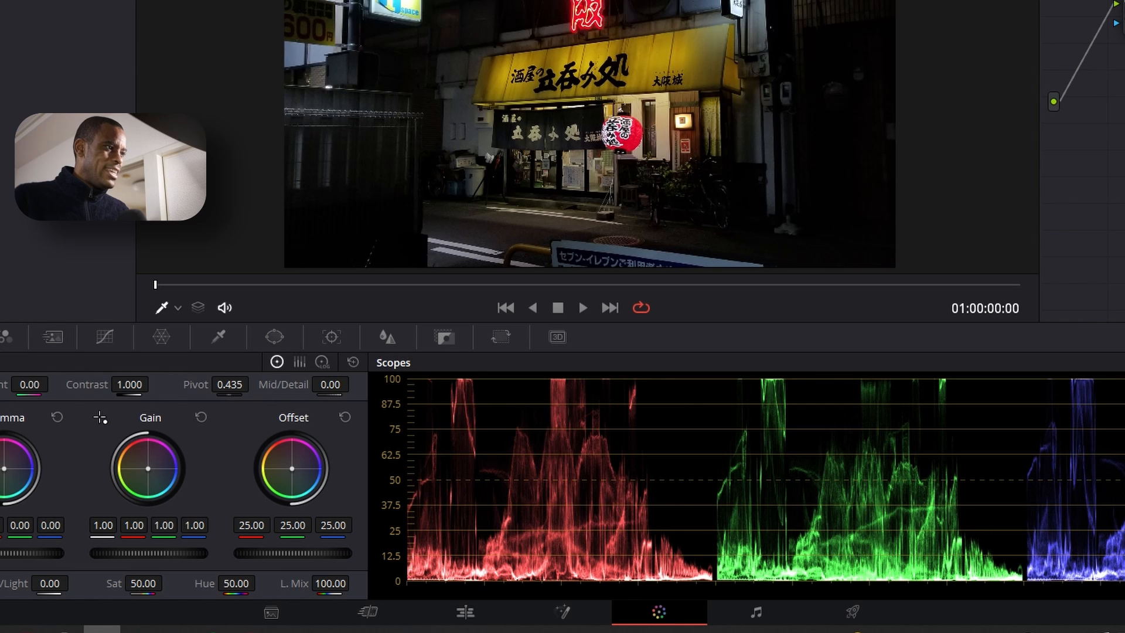
click(322, 362)
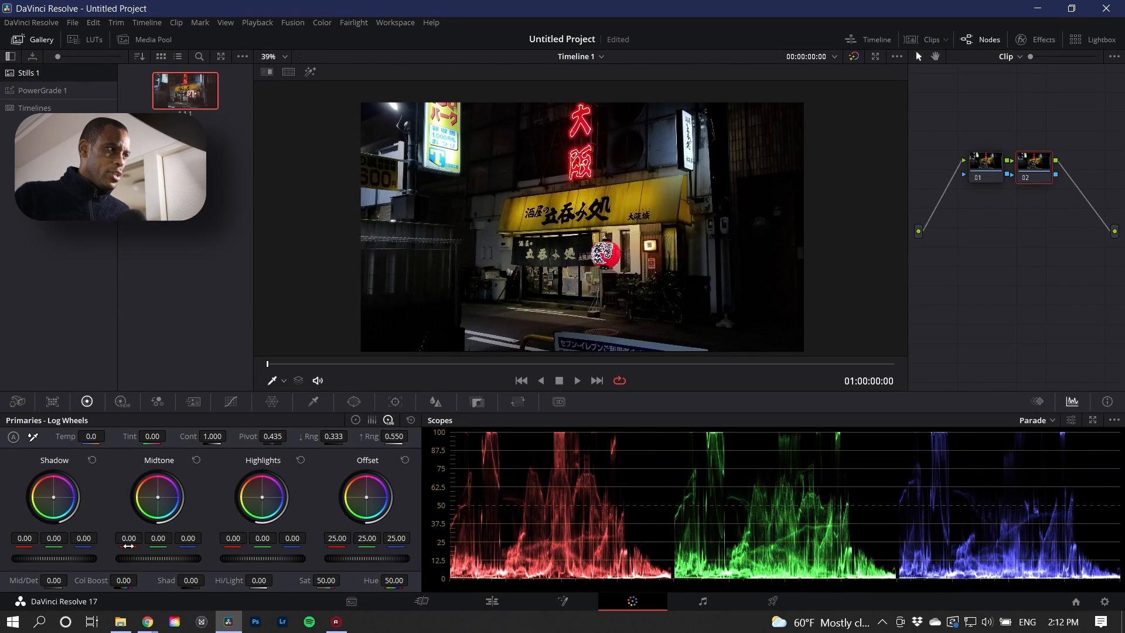
On node 02, raise the log Shadow wheel to 0.12 and the primaries Gamma to 0.06.
mouse_move(54, 559)
mouse_down()
mouse_move(165, 559)
mouse_move(55, 558)
mouse_up()
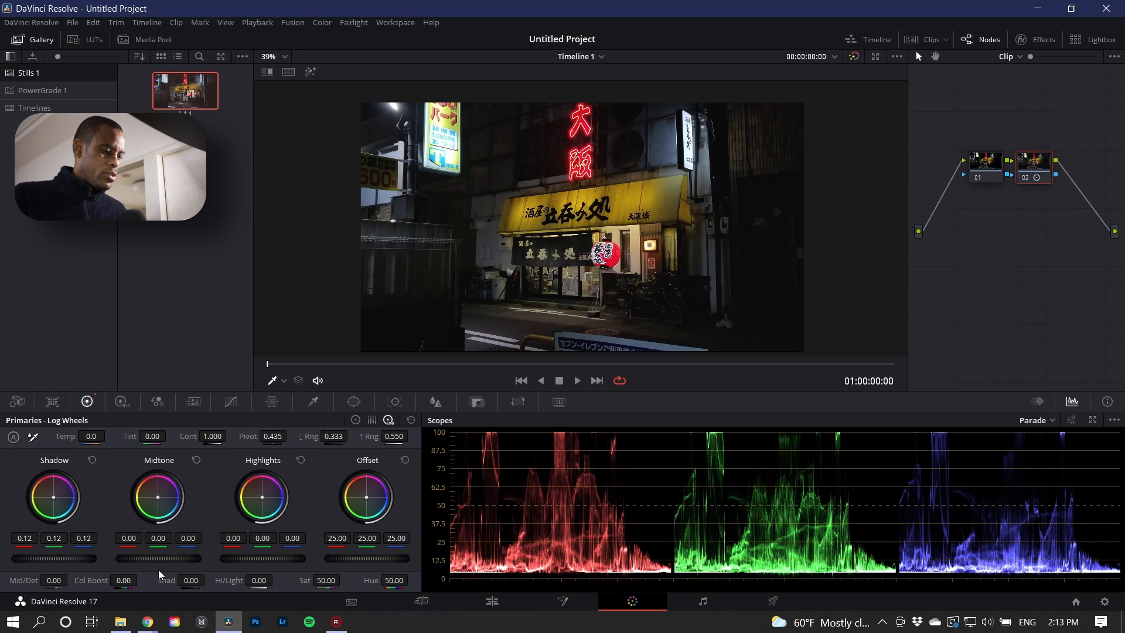
key(alt+z)
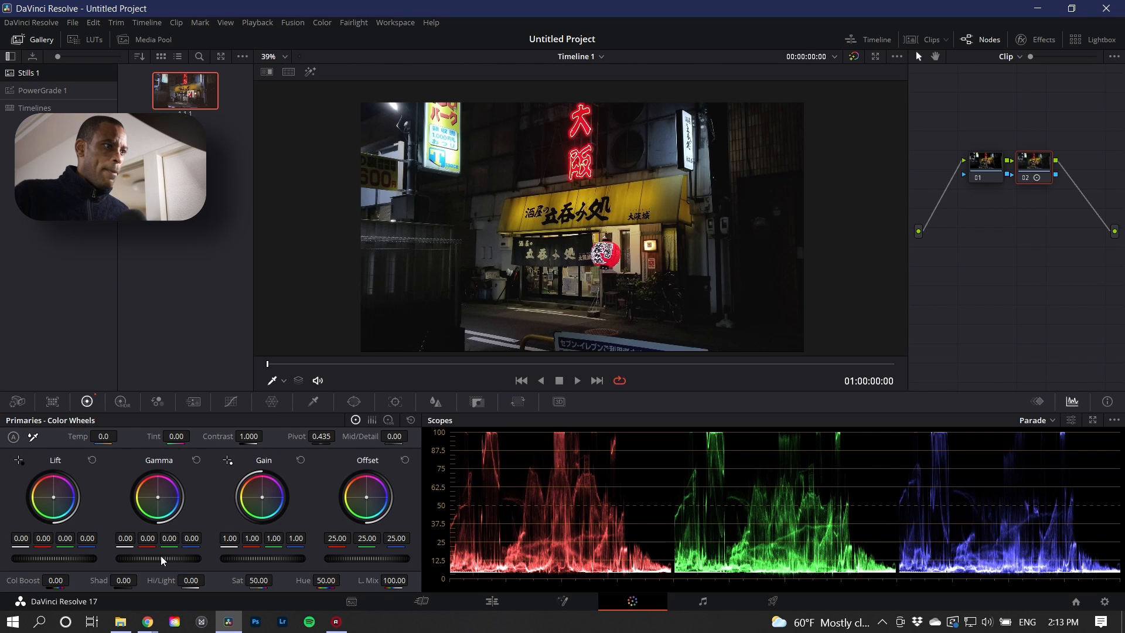
drag(160, 555, 191, 555)
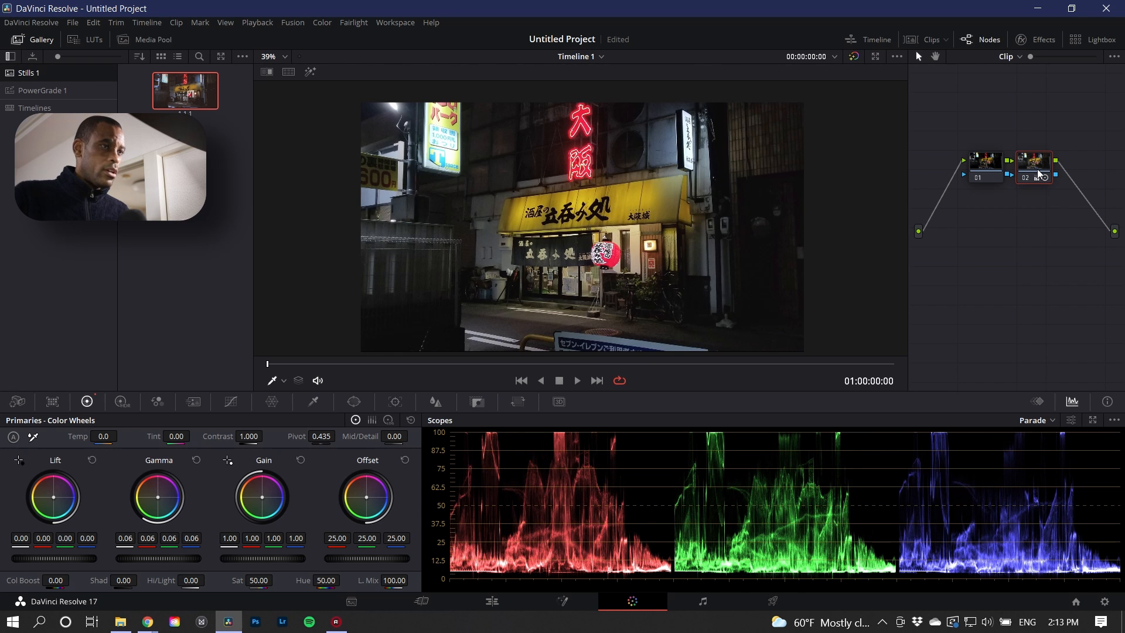
Toggle node 02's grade off and on repeatedly to compare the shop shot before and after.
key(ctrl+d)
key(ctrl+d)
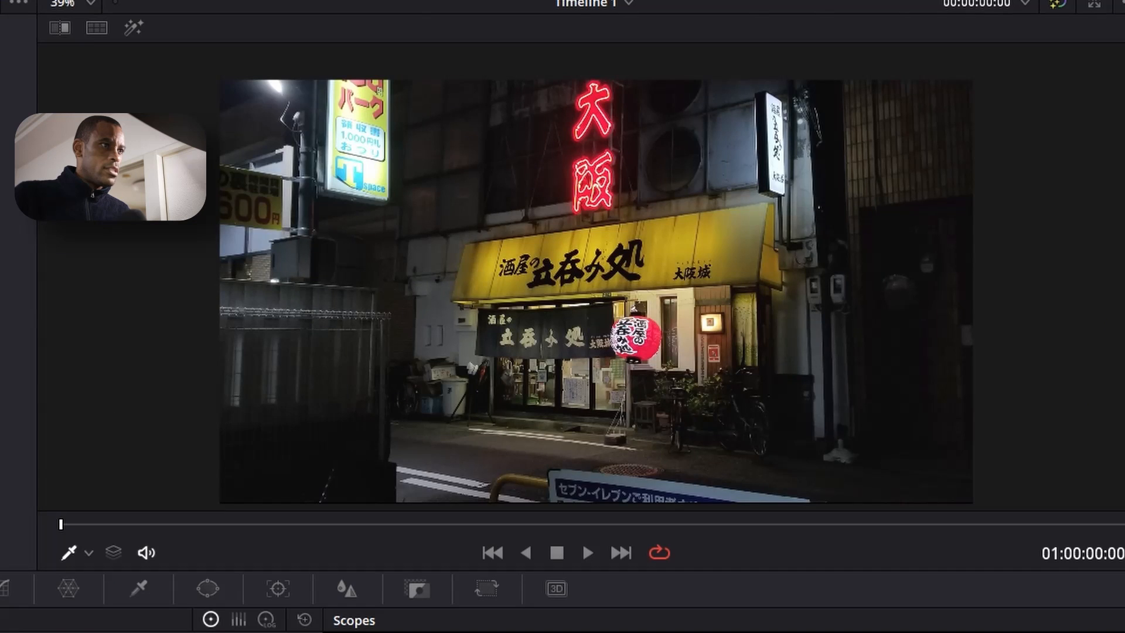
key(ctrl+d)
key(ctrl+d)
key(ctrl+d)
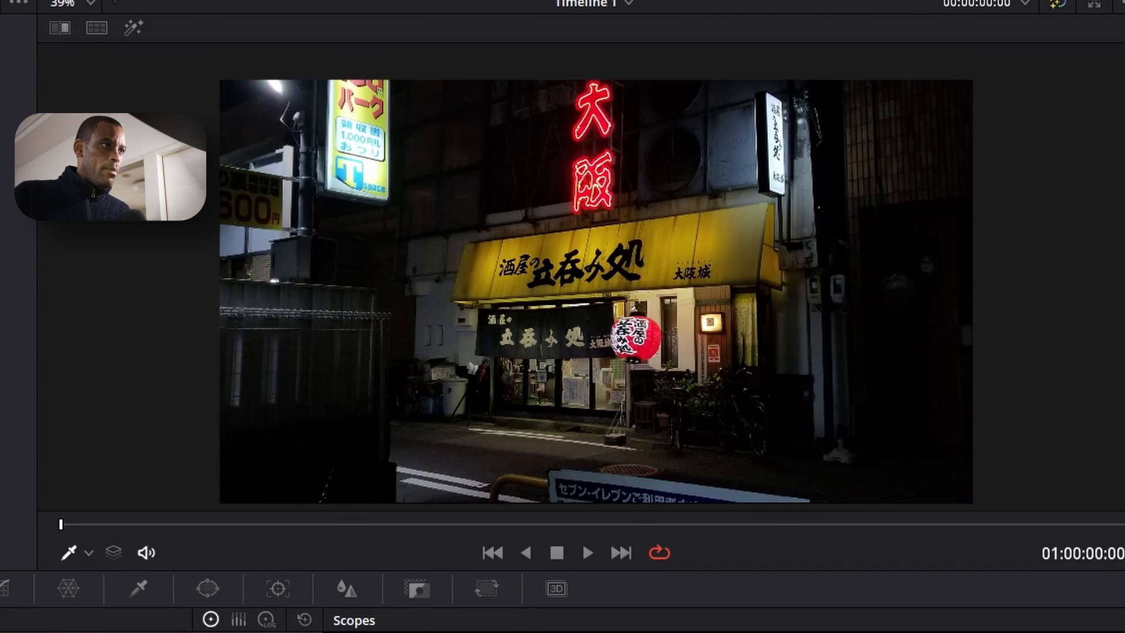
key(ctrl+d)
key(ctrl+d)
key(ctrl+d)
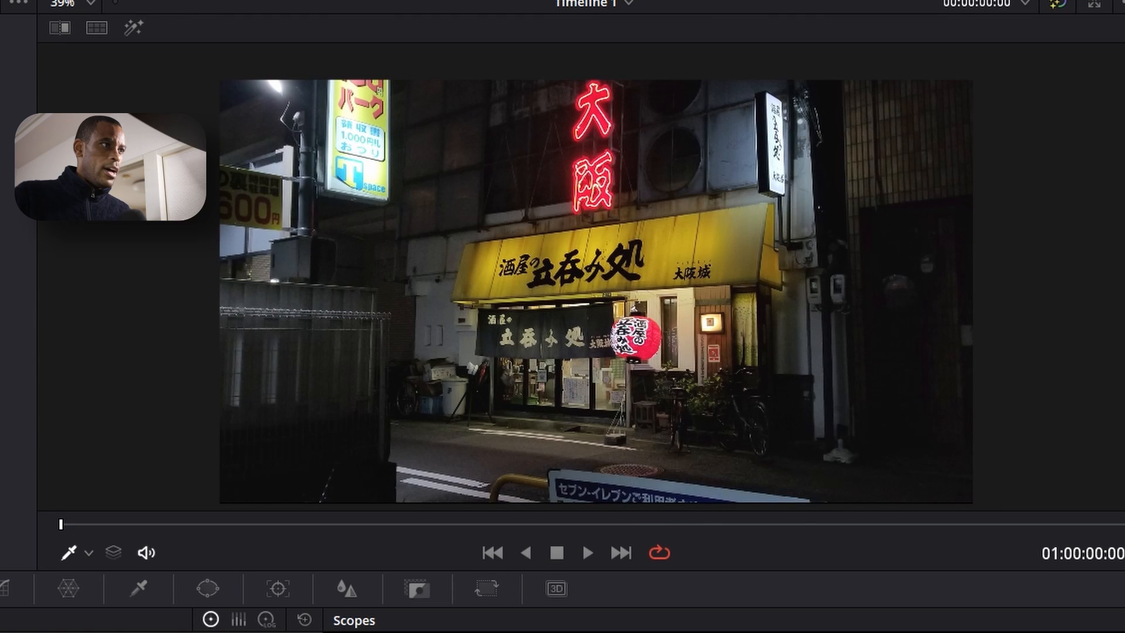
key(ctrl+d)
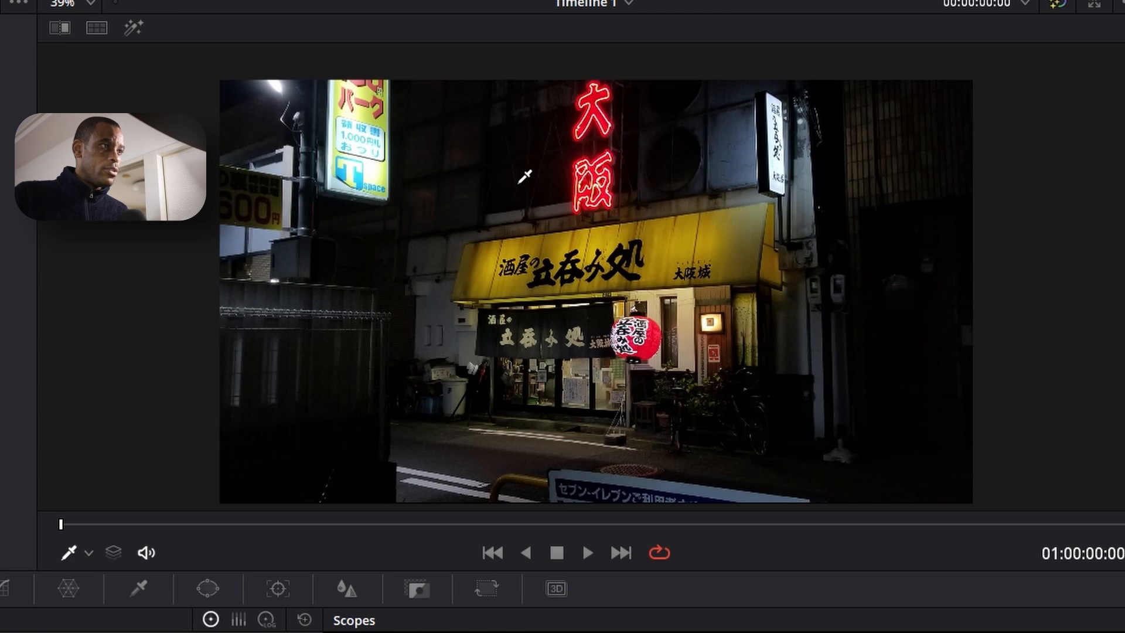
key(ctrl+d)
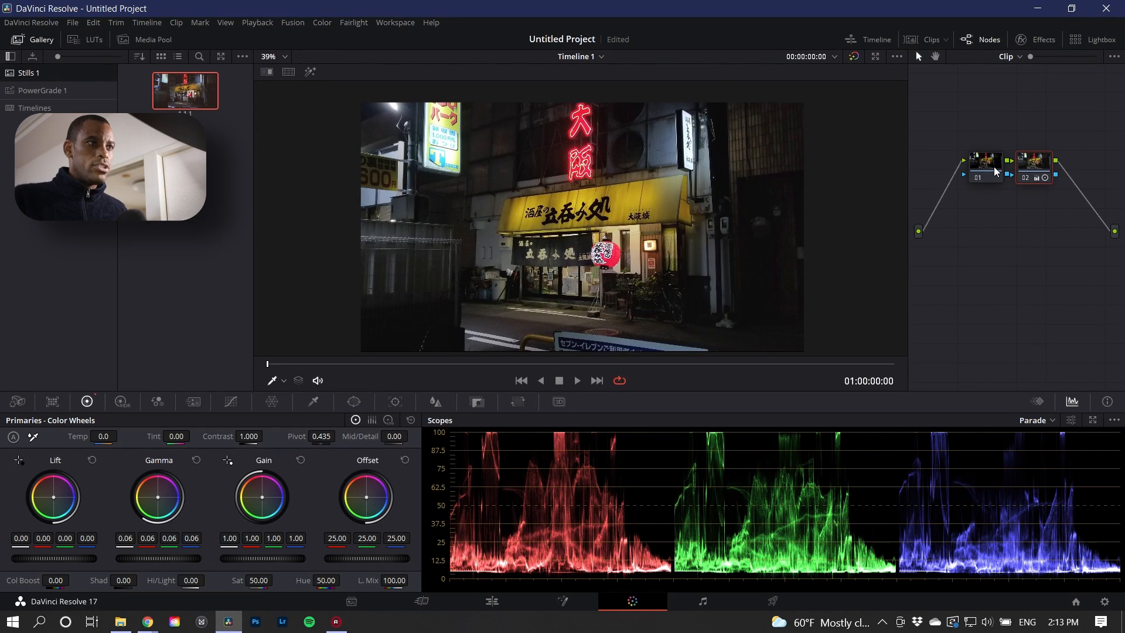
Delete the empty first node and move the remaining graded node closer to the source input.
click(994, 167)
key(Delete)
drag(1016, 166, 947, 182)
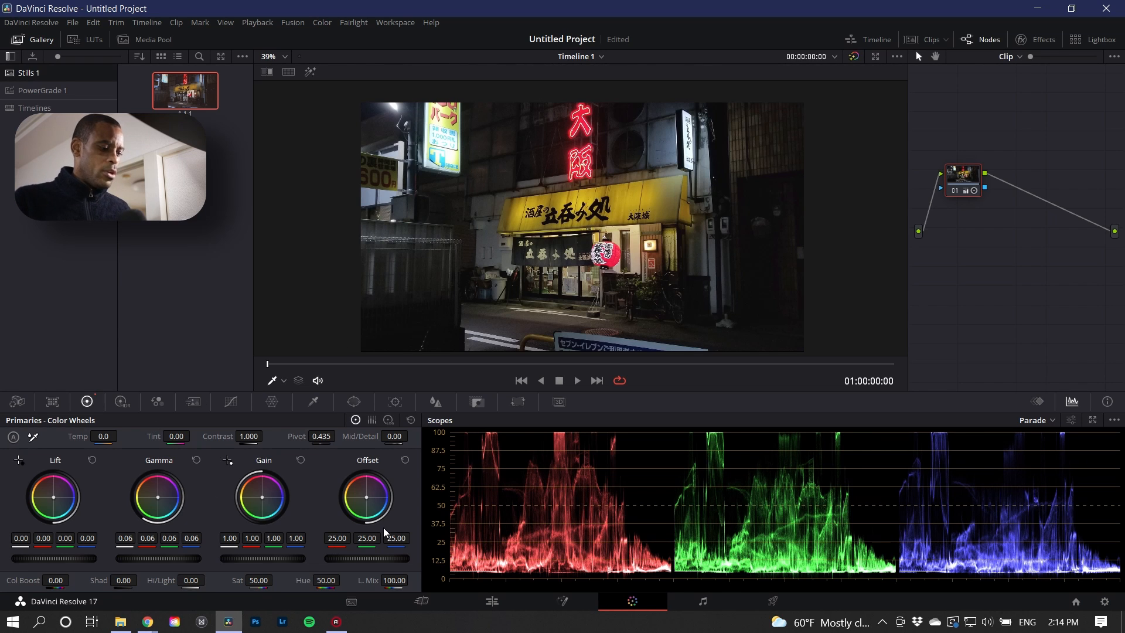
Lower the log Highlights to -0.19 and set the primaries Gain to 0.93.
key(alt+z)
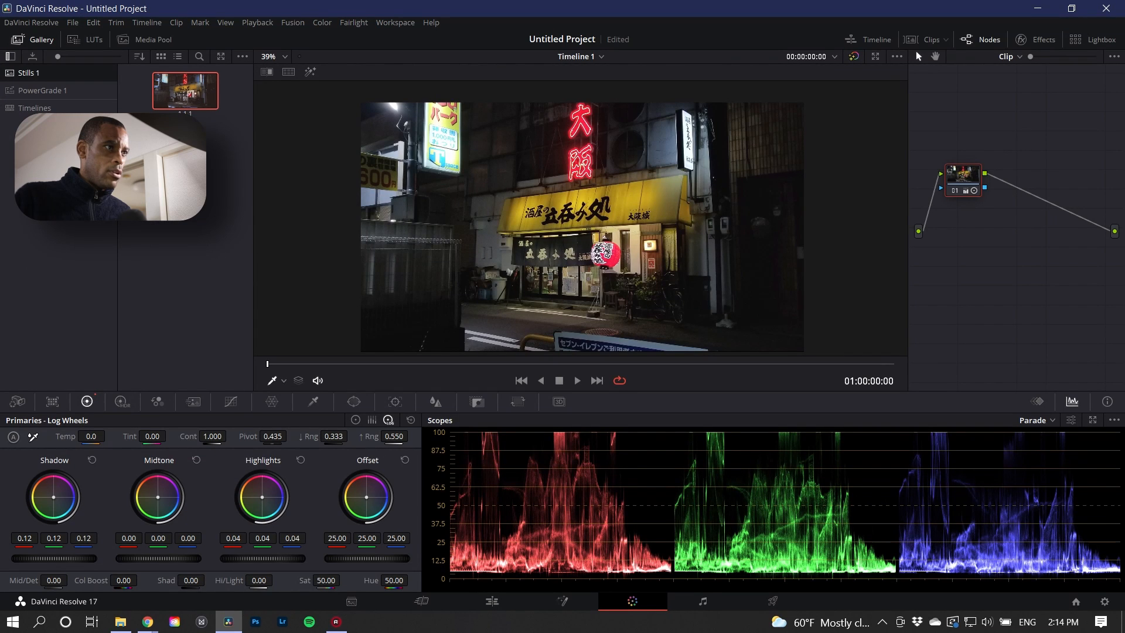
drag(262, 558, 231, 558)
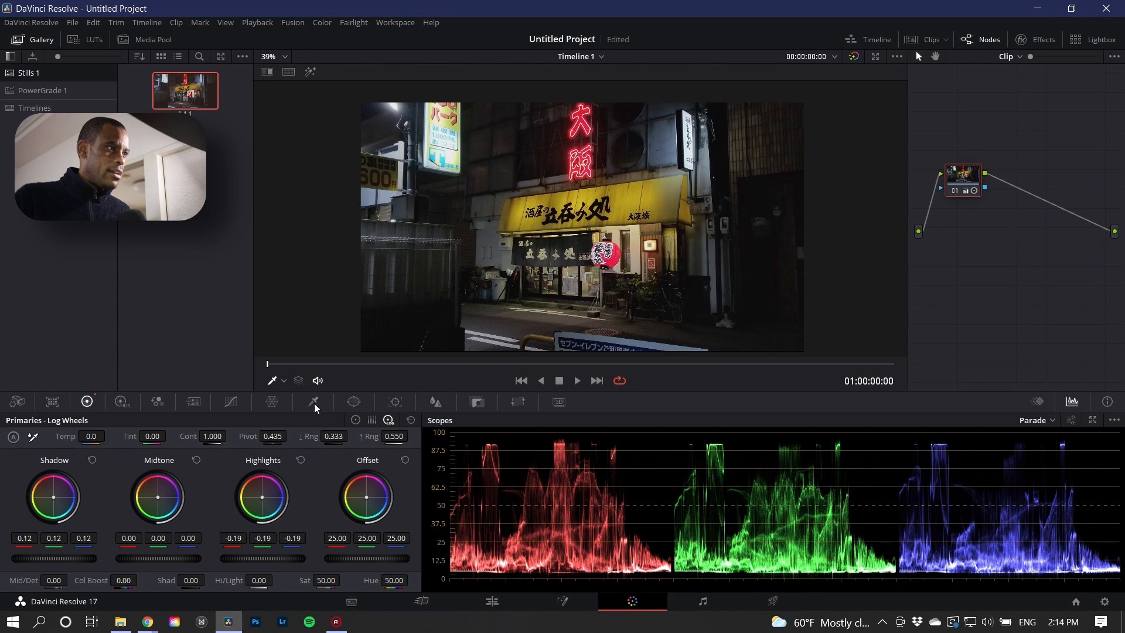
key(alt+z)
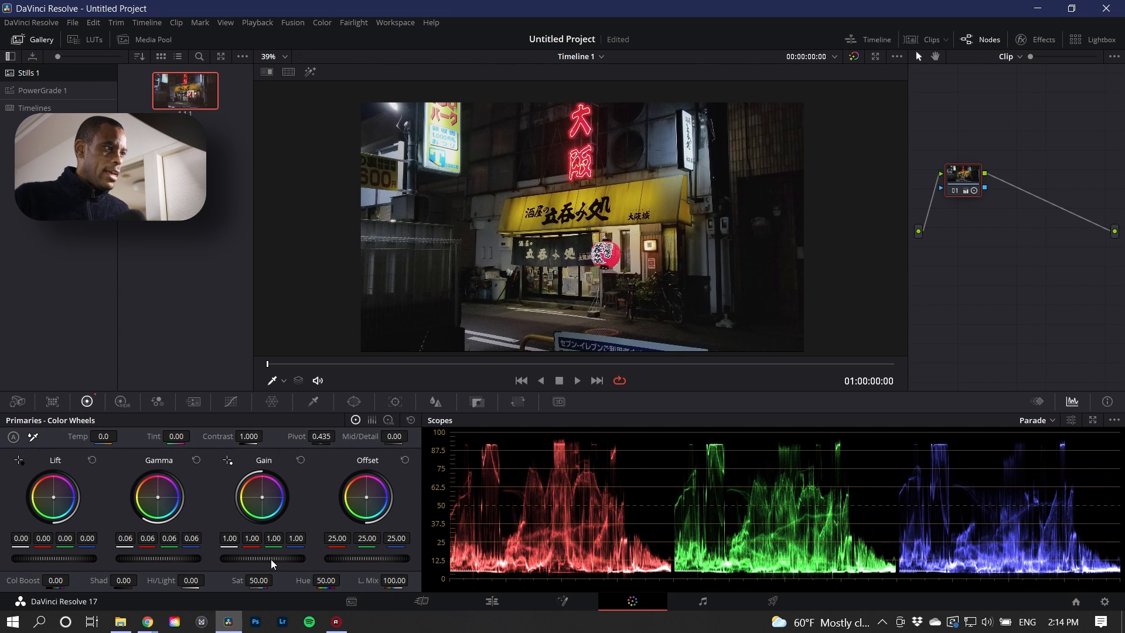
drag(270, 559, 258, 559)
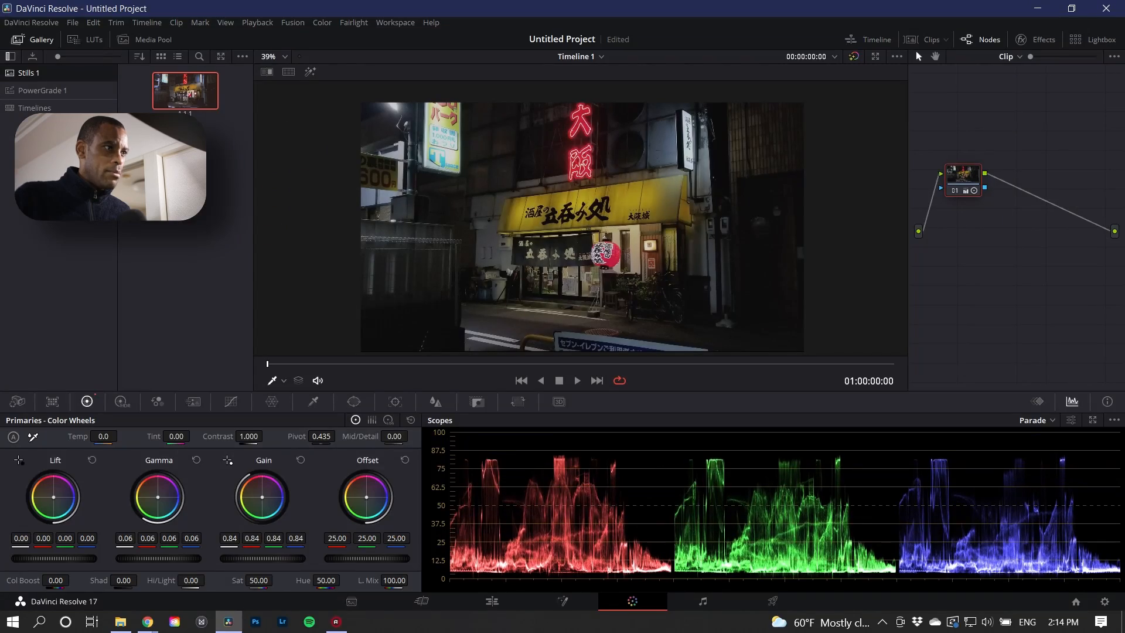
drag(263, 558, 270, 558)
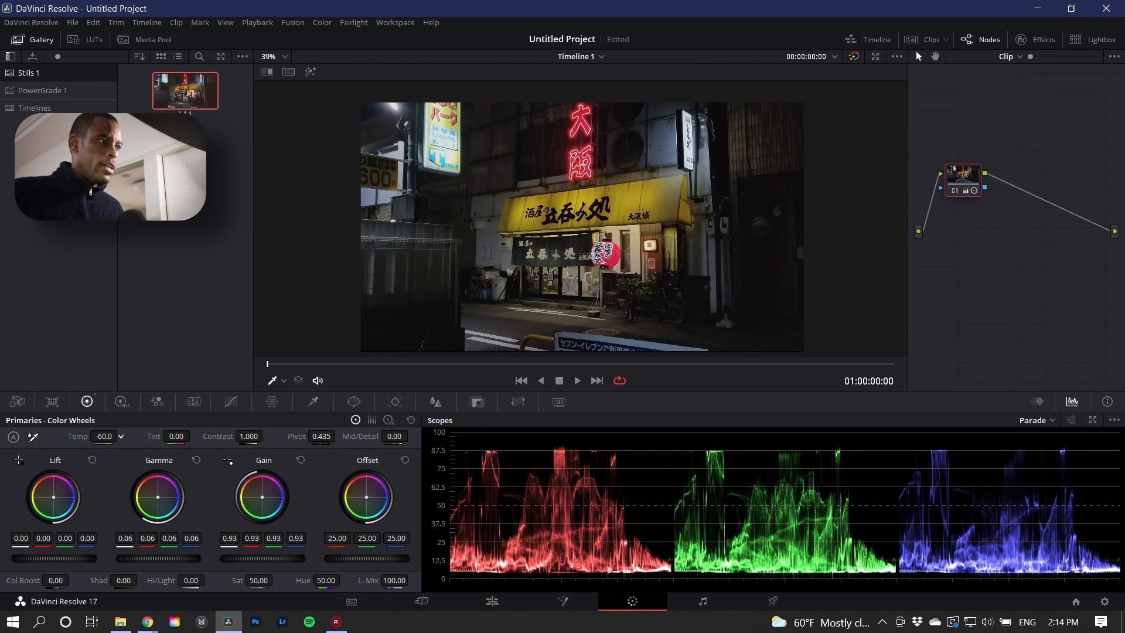
Set the node's Temp to -790.0 and Tint to -2.00, save the project, and nudge the shadow level slightly.
drag(105, 436, 56, 436)
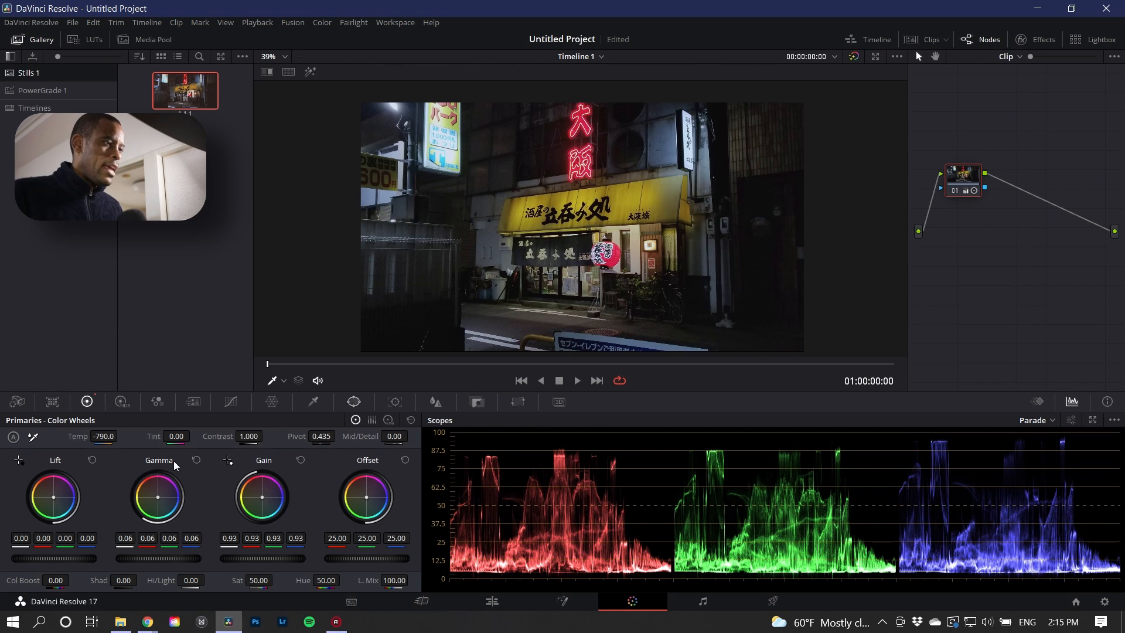
mouse_move(175, 437)
mouse_down()
mouse_move(136, 437)
mouse_move(293, 437)
mouse_move(58, 437)
mouse_move(188, 437)
mouse_up()
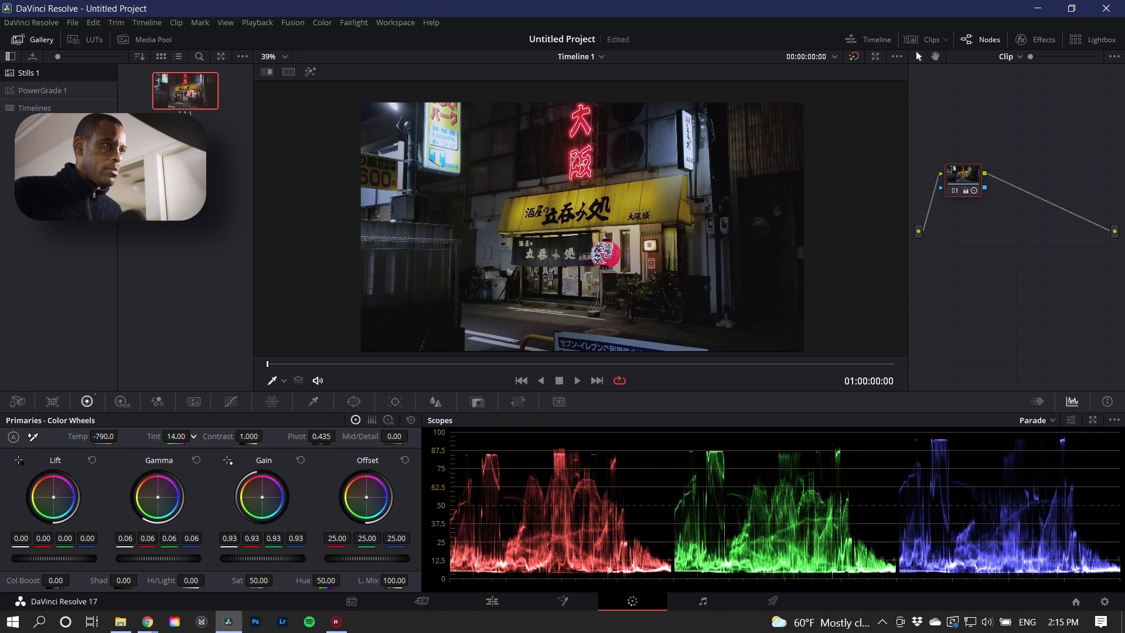
drag(188, 437, 174, 437)
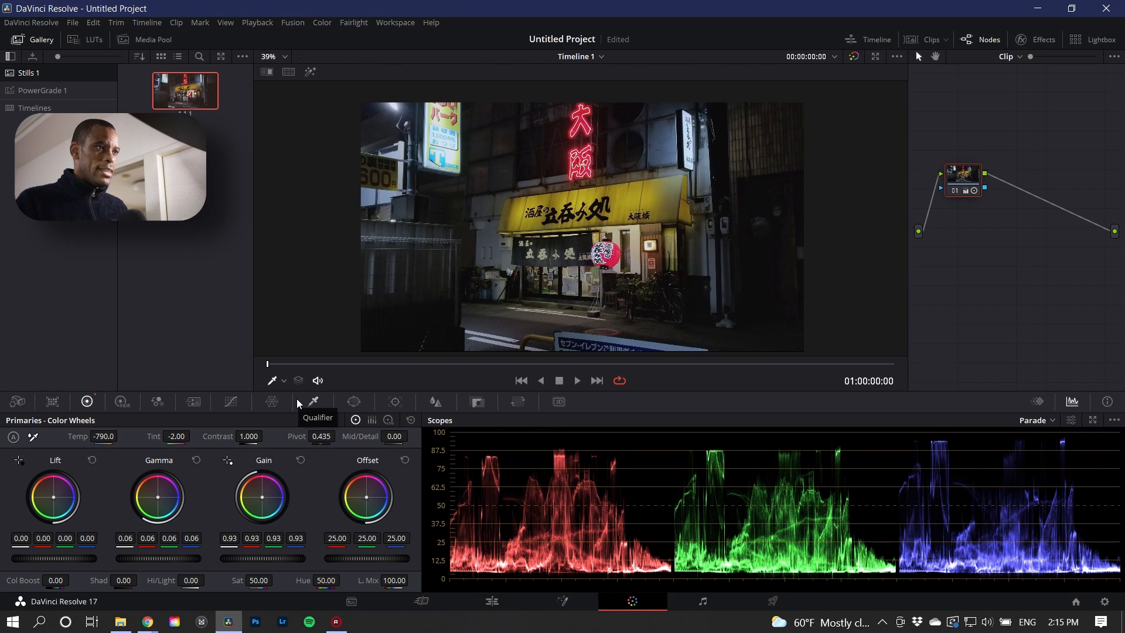
key(ctrl+s)
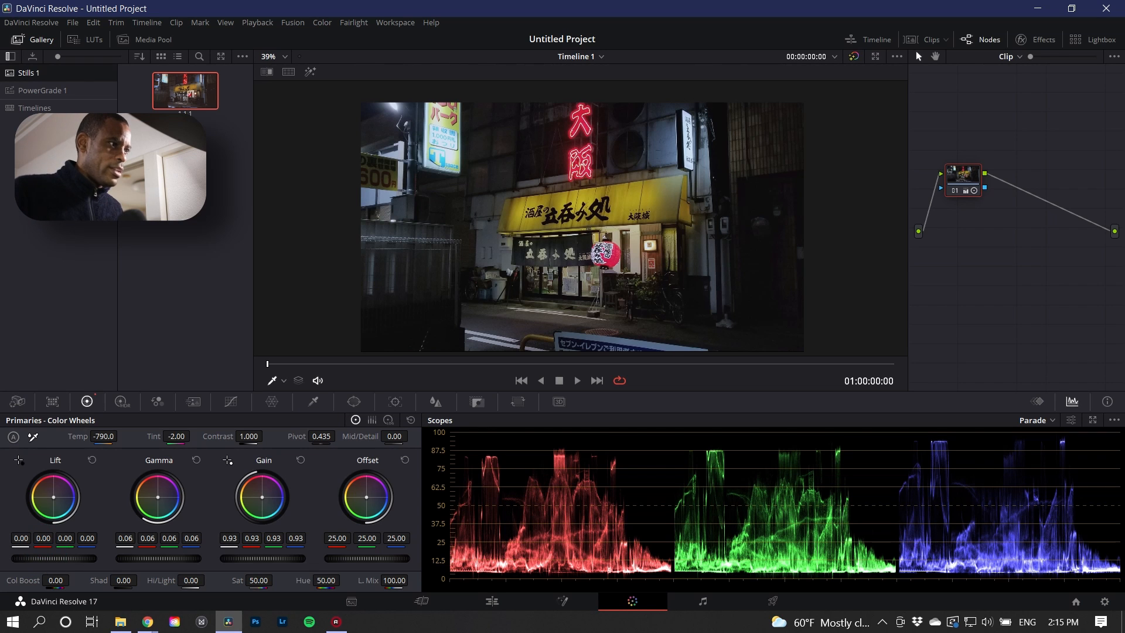
drag(54, 558, 90, 558)
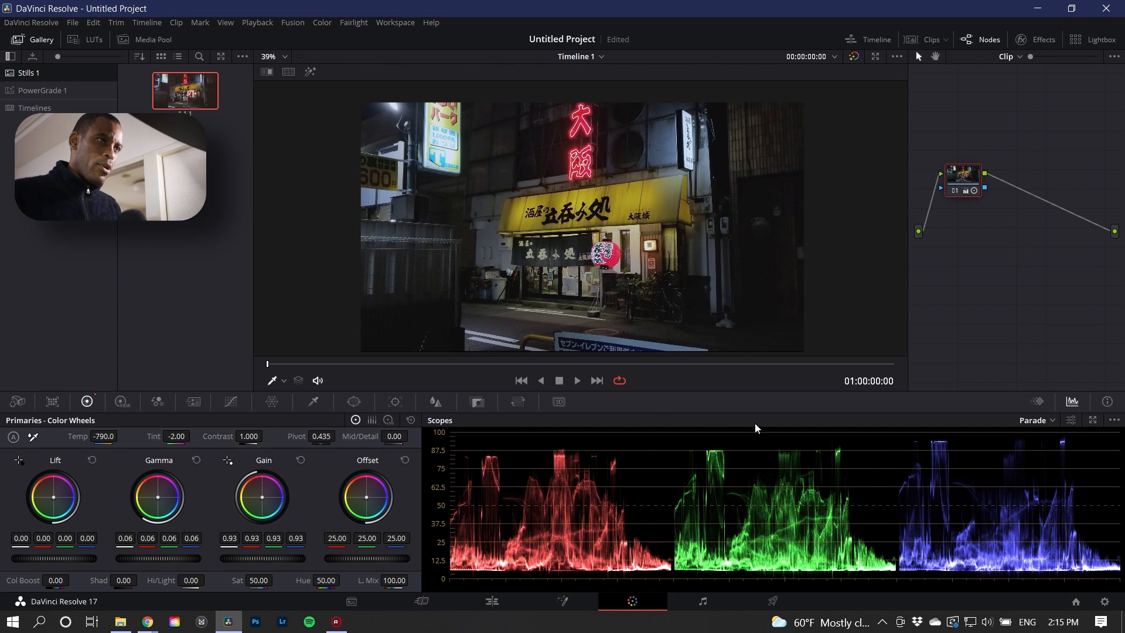
Add a serial node after node 01 and apply the Dehancer Pro 5.0.0 effect to it.
key(alt+s)
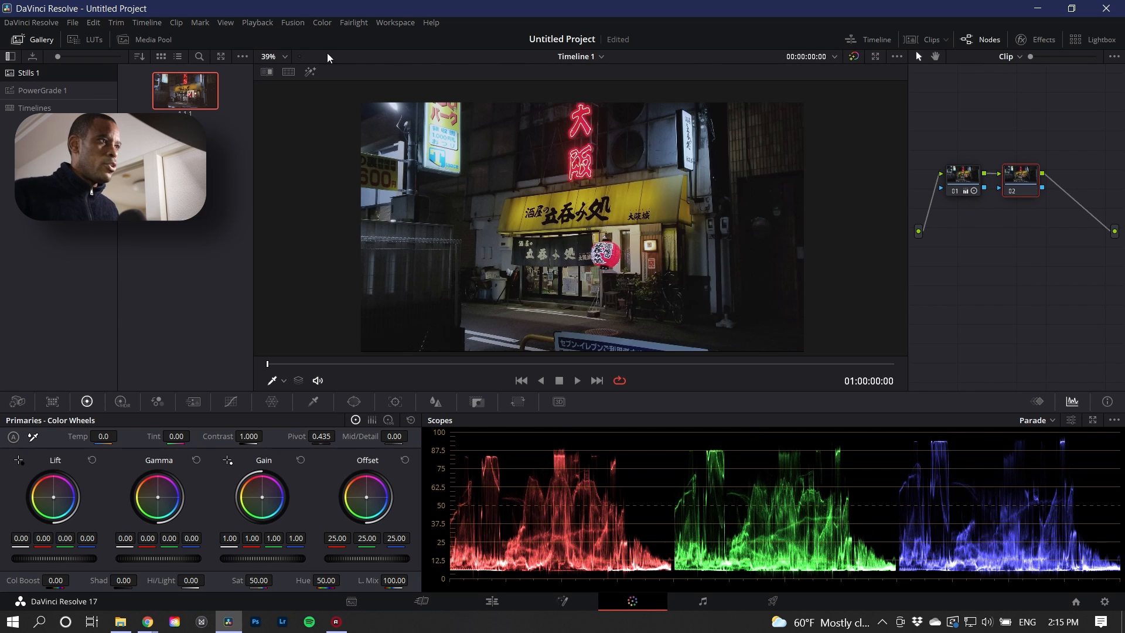
click(930, 39)
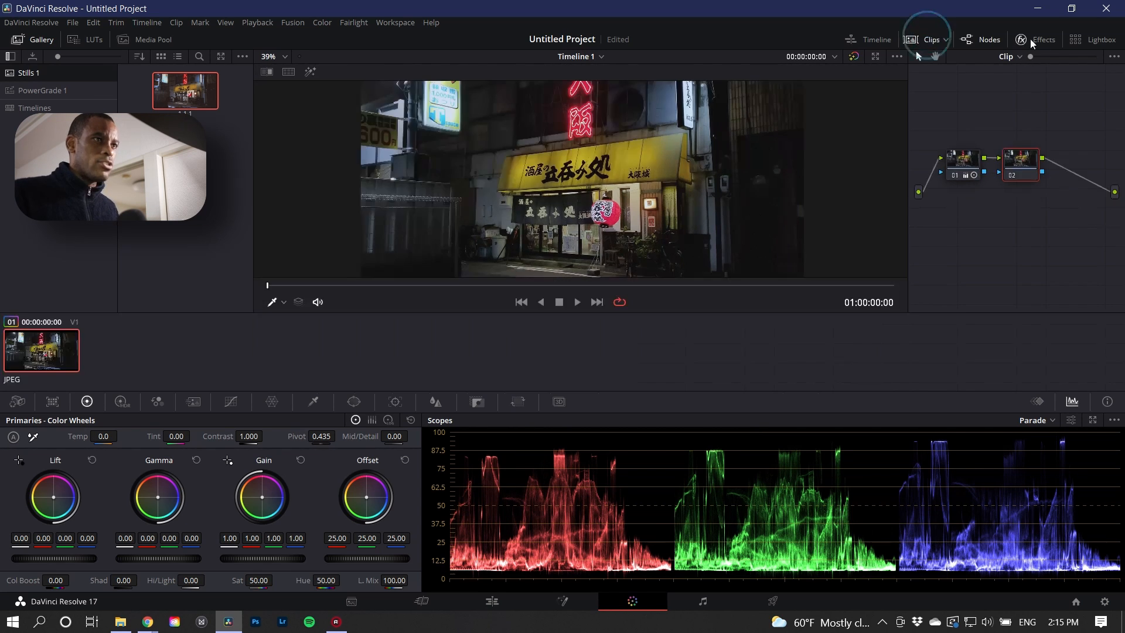
click(1042, 41)
drag(944, 178, 785, 164)
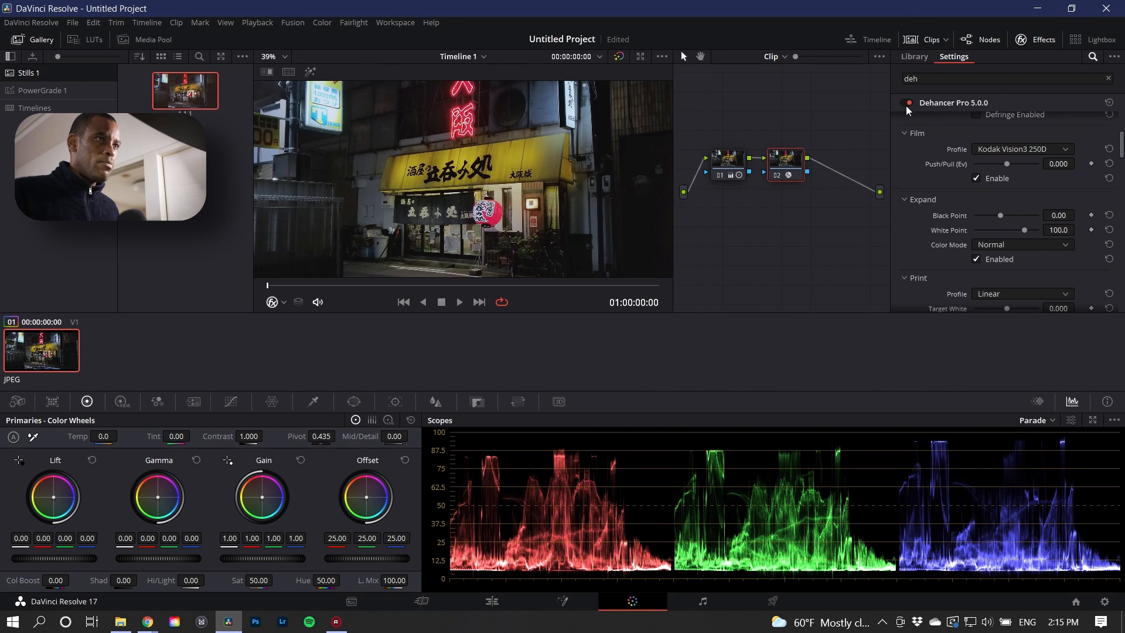
Hide the clip thumbnails to enlarge the viewer and bring the Dehancer effect settings back into view.
click(1032, 41)
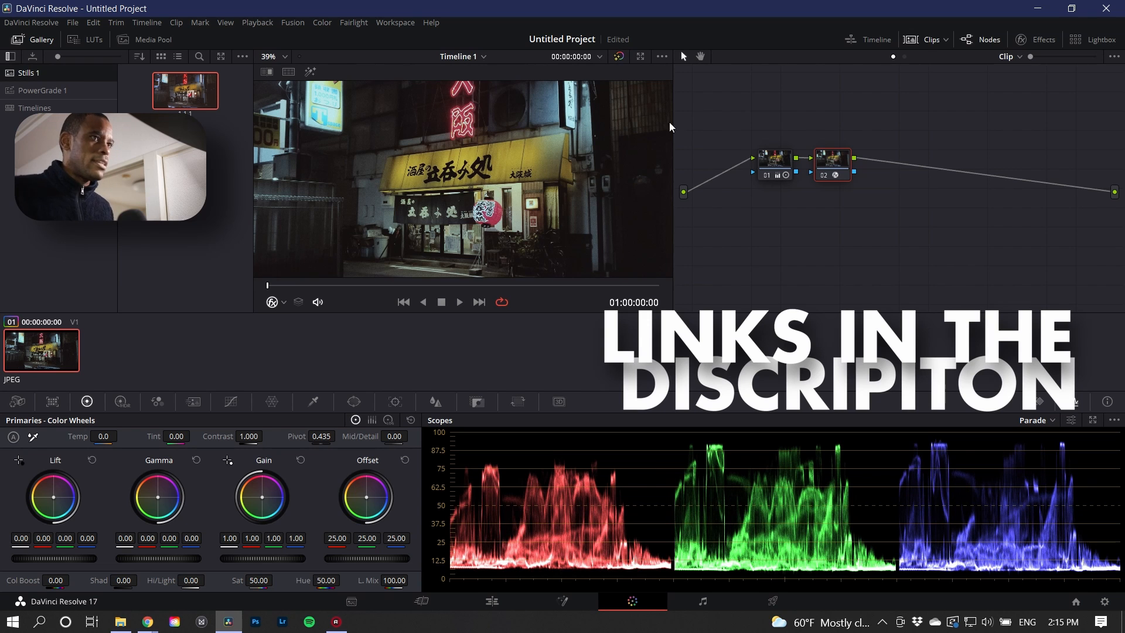
click(929, 39)
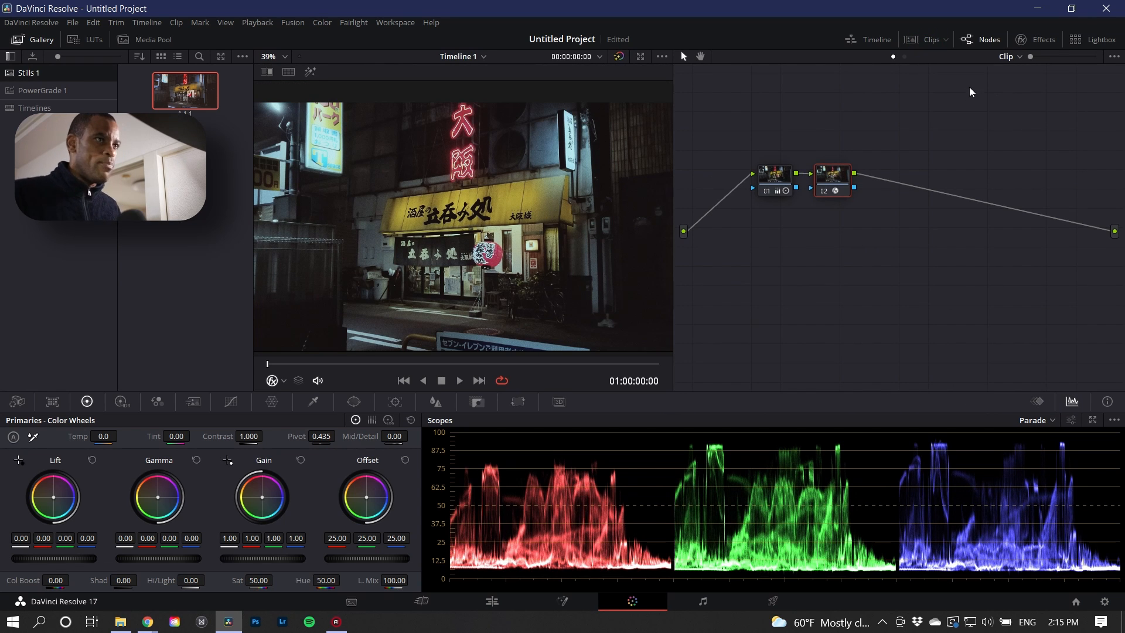
click(1037, 39)
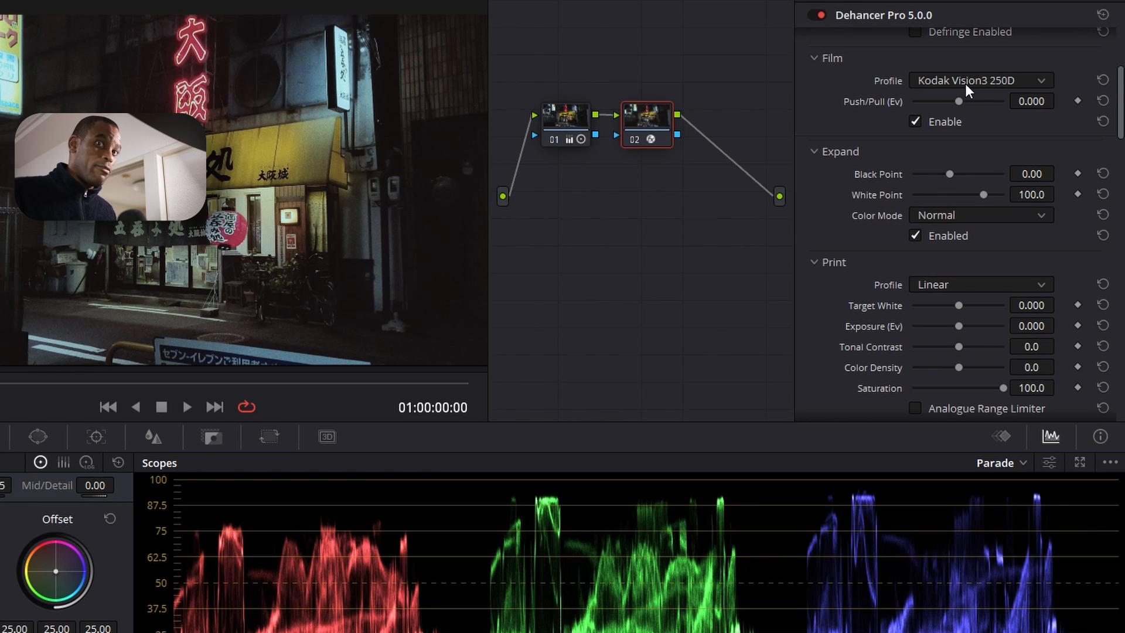
Change the Dehancer film profile to Cinestill 800T with Push/Pull at -2.000.
click(965, 76)
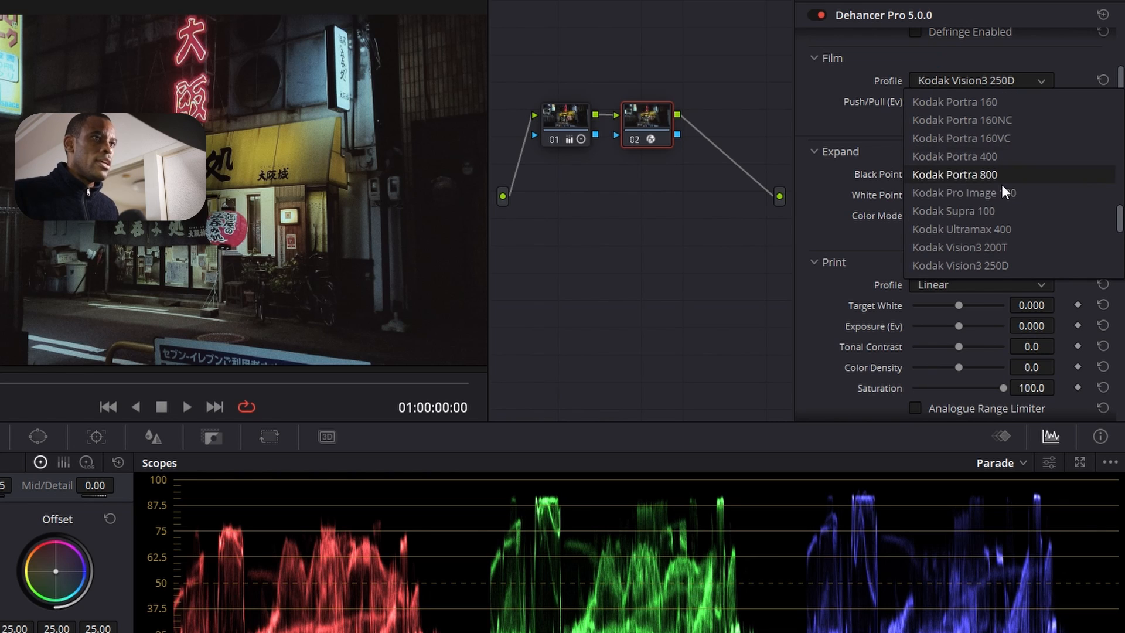
scroll(992, 187, up, 5)
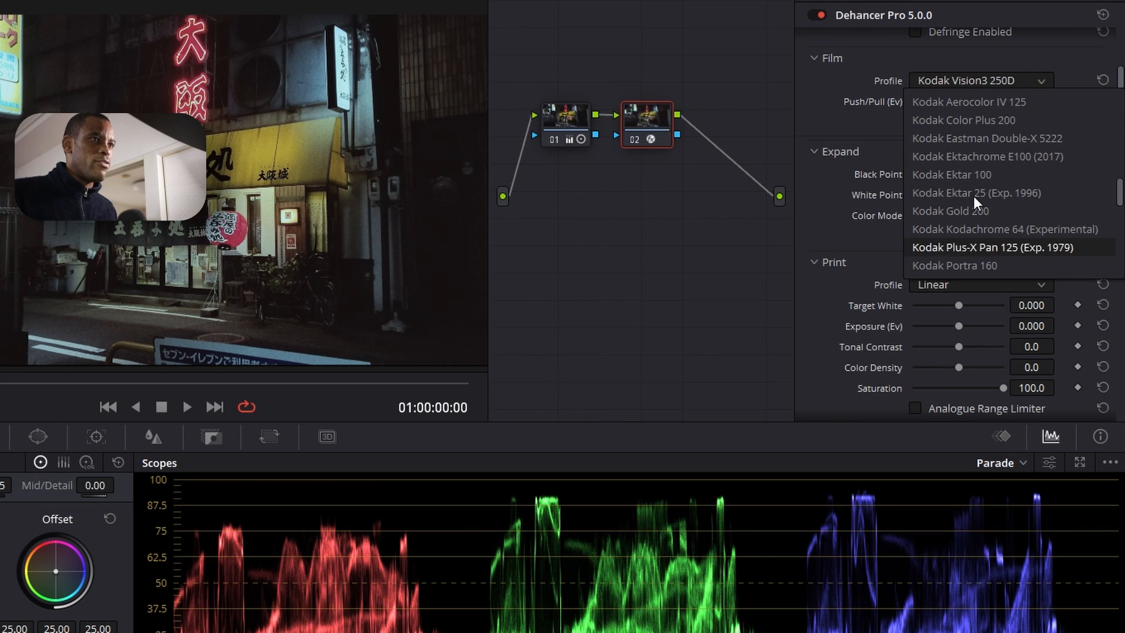
scroll(973, 195, up, 6)
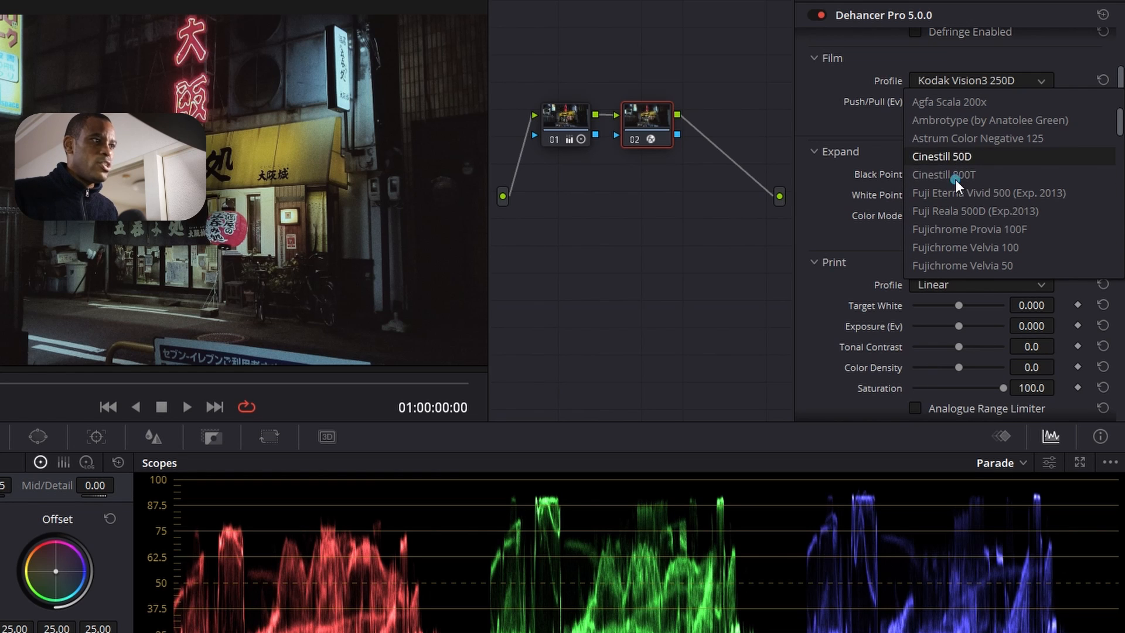
click(956, 179)
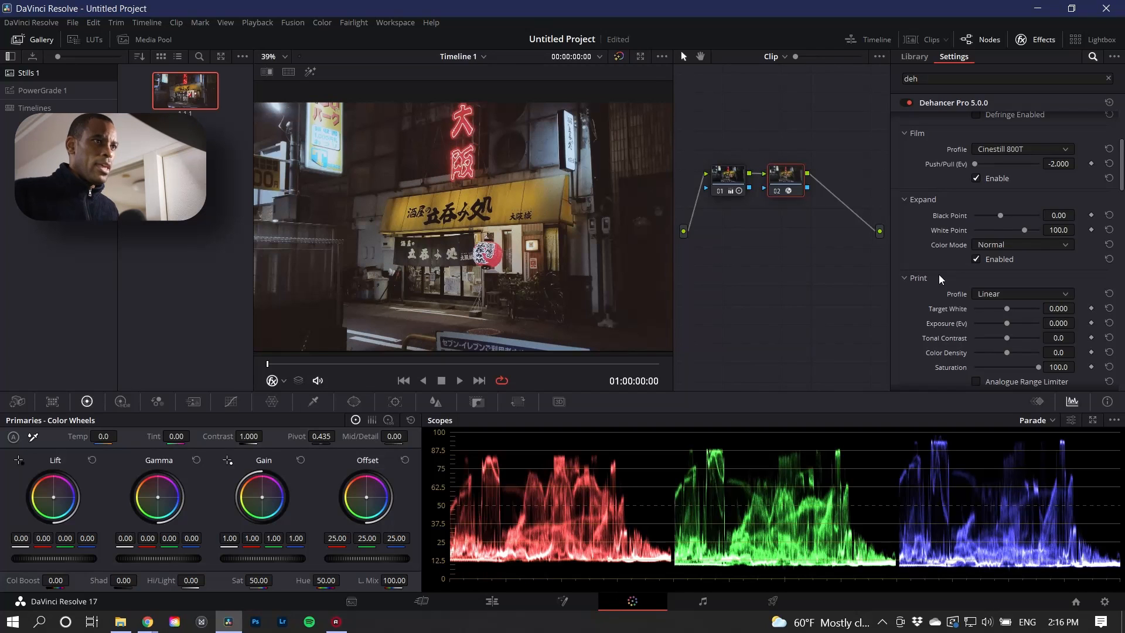
Enable the Analogue Range Limiter in the Print settings, then try an Expand Black Point of -0.11 and reset it.
scroll(940, 279, down, 1)
scroll(979, 312, down, 1)
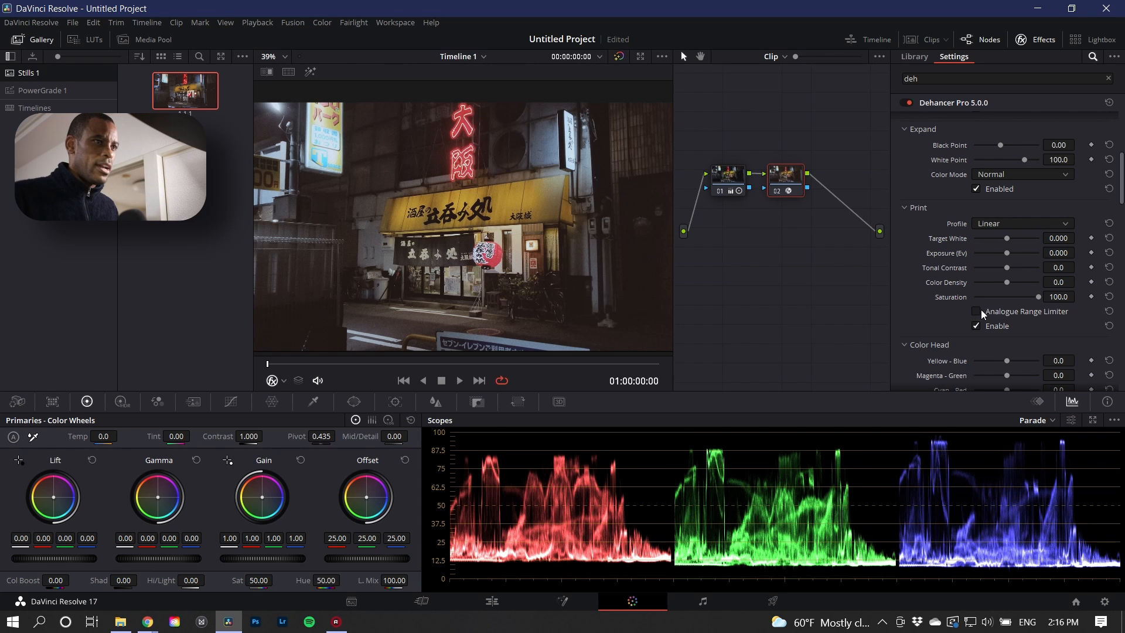
click(984, 313)
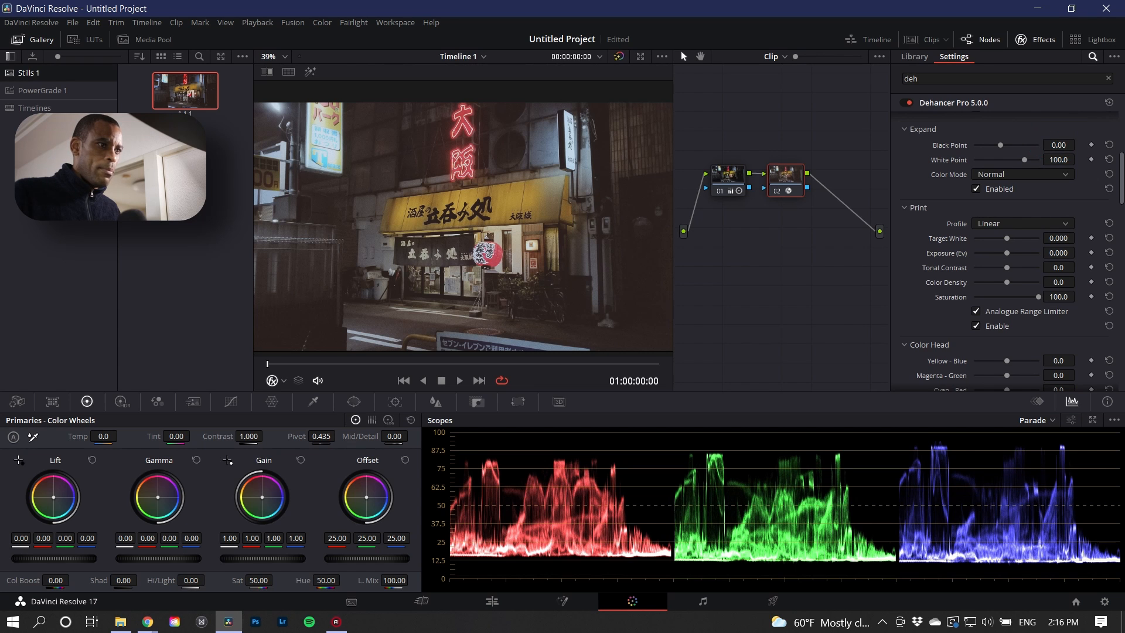
drag(1065, 144, 1078, 144)
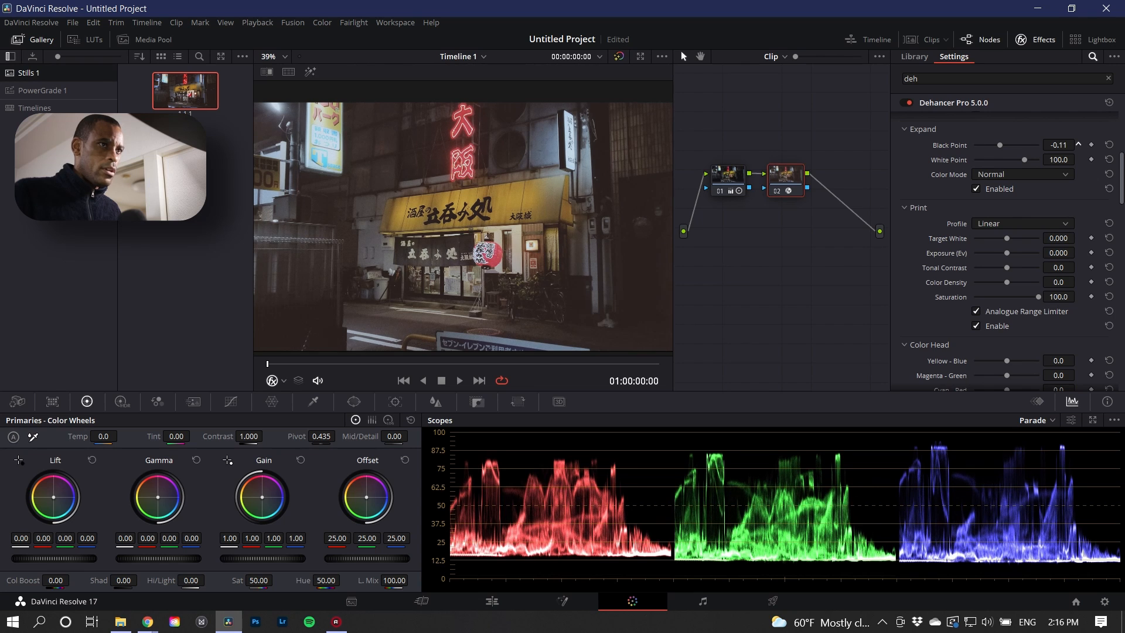
click(1110, 145)
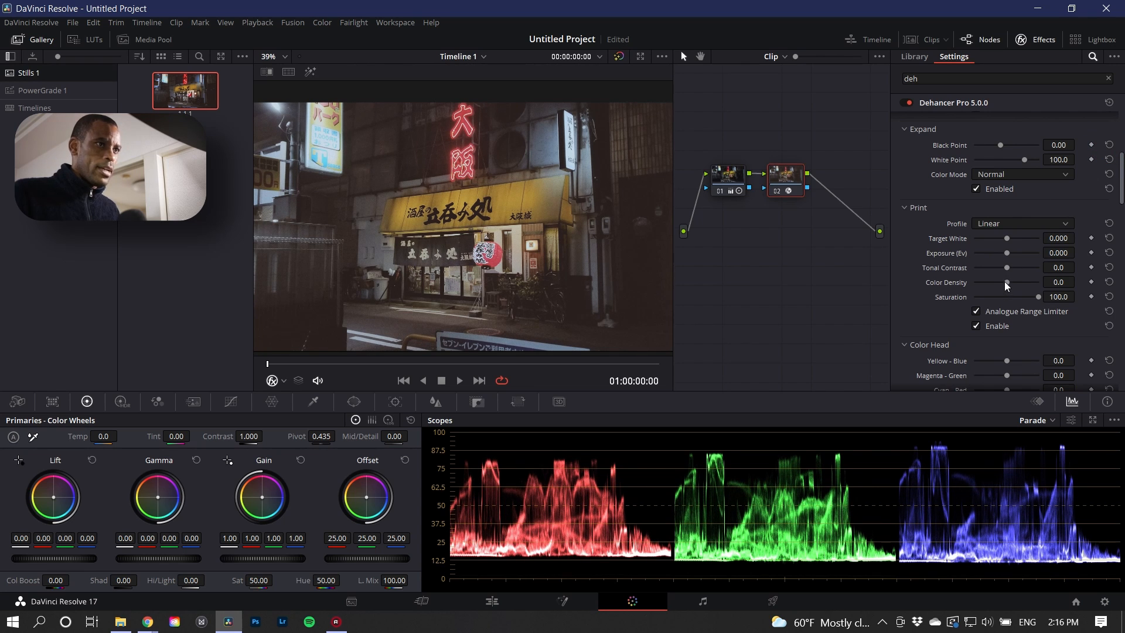
Set the Print Color Density to 100.0 and Tonal Contrast to 10.6.
mouse_move(1005, 281)
mouse_down()
mouse_move(1045, 280)
mouse_move(994, 268)
mouse_move(1004, 267)
mouse_up()
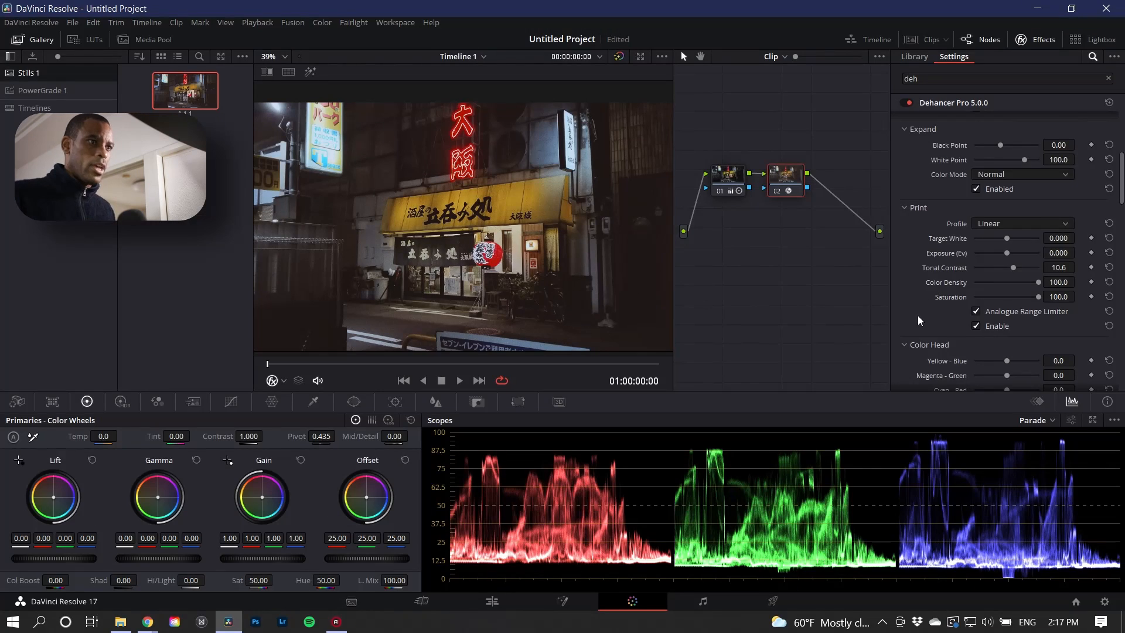
scroll(943, 313, down, 2)
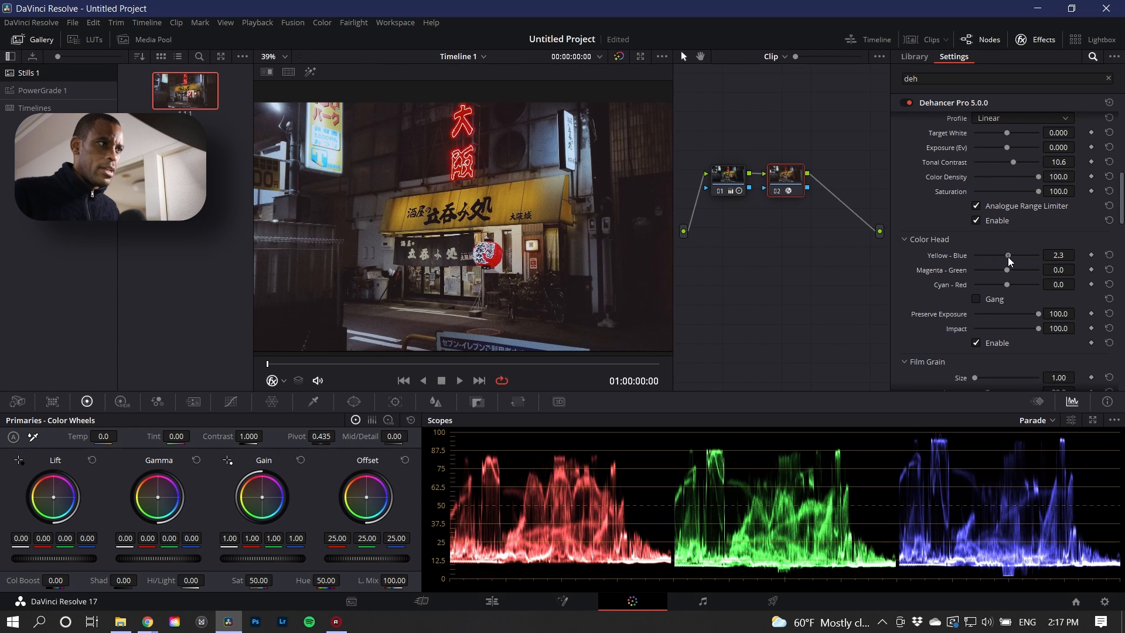
Set the Color Head Yellow - Blue to 6.9 and enable Halation with Local Diffusion 77.1 and Global Diffusion 73.4.
mouse_move(1008, 257)
mouse_down()
mouse_move(1078, 255)
mouse_move(1011, 256)
mouse_up()
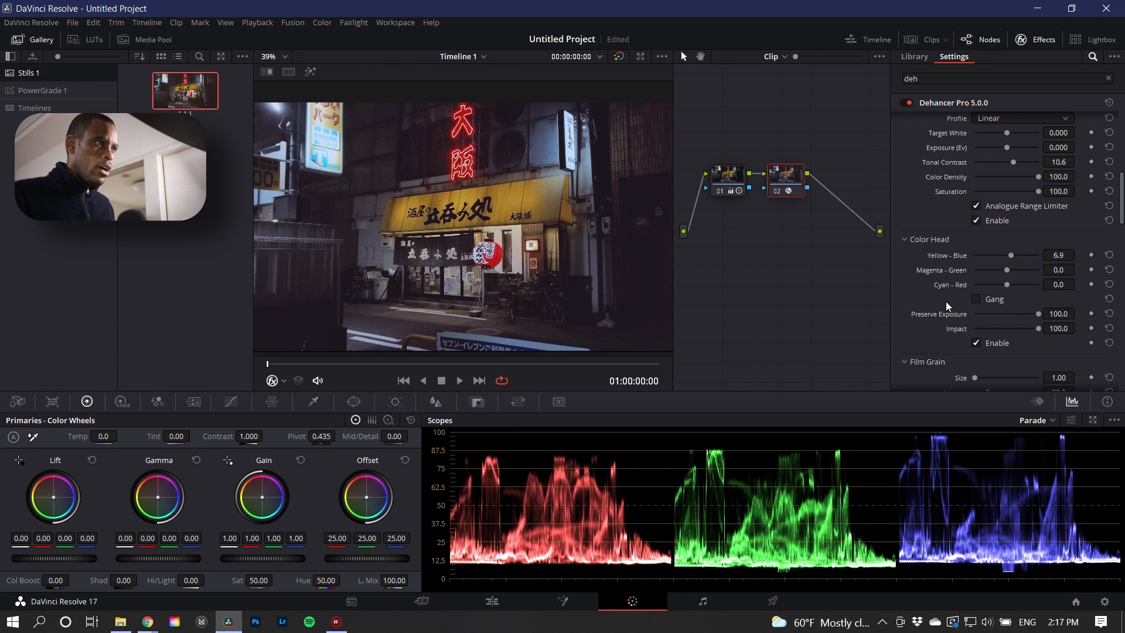
scroll(947, 313, down, 4)
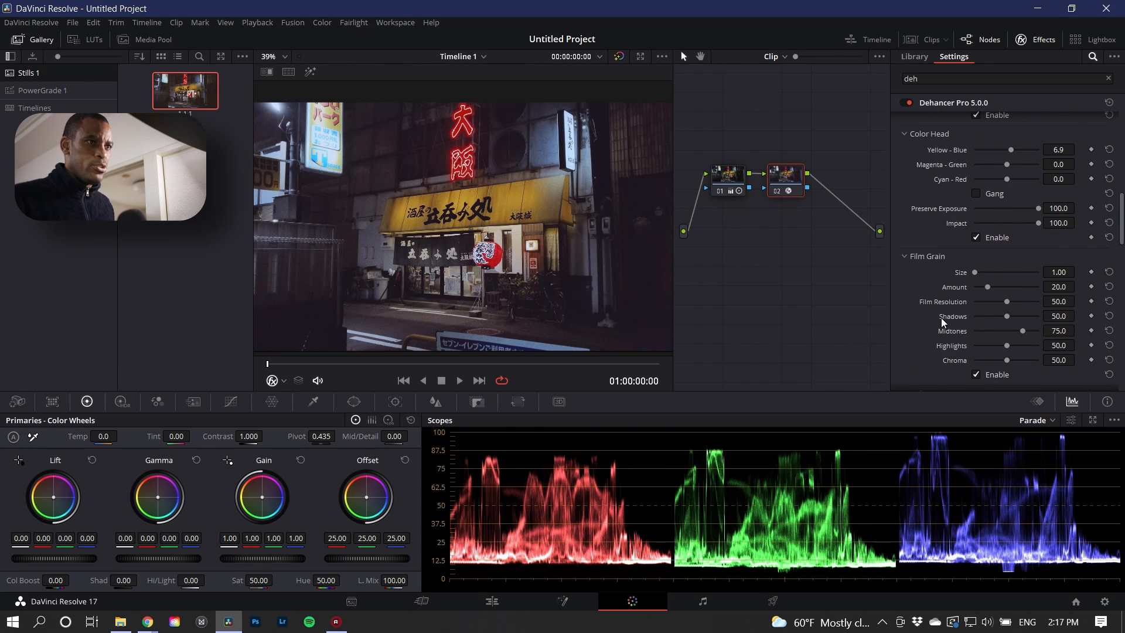
scroll(966, 258, down, 4)
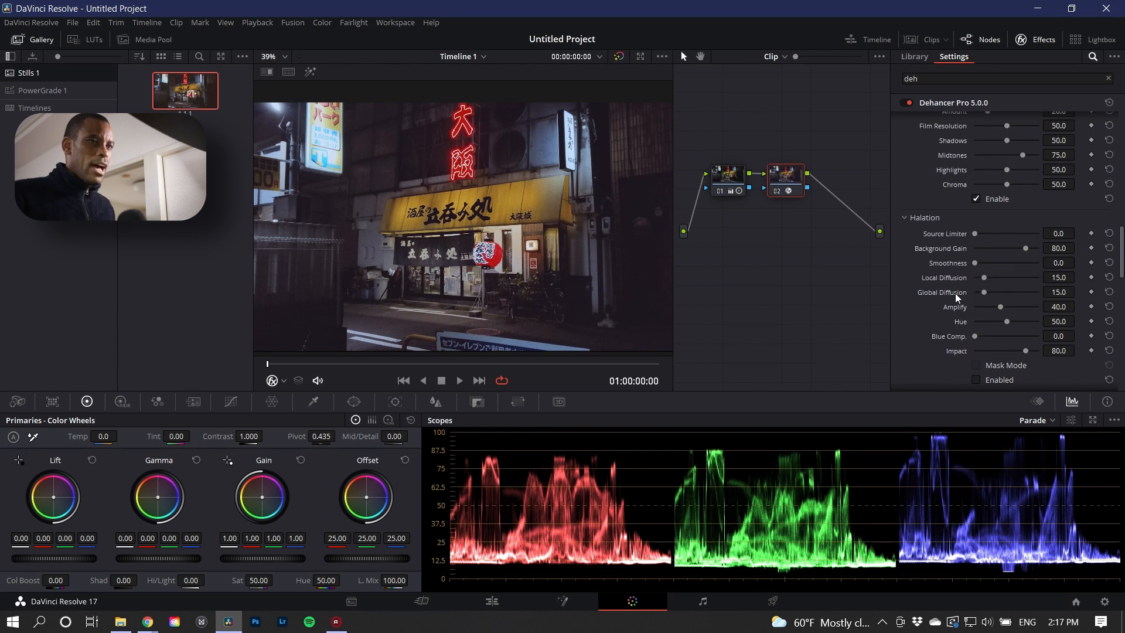
scroll(955, 293, down, 1)
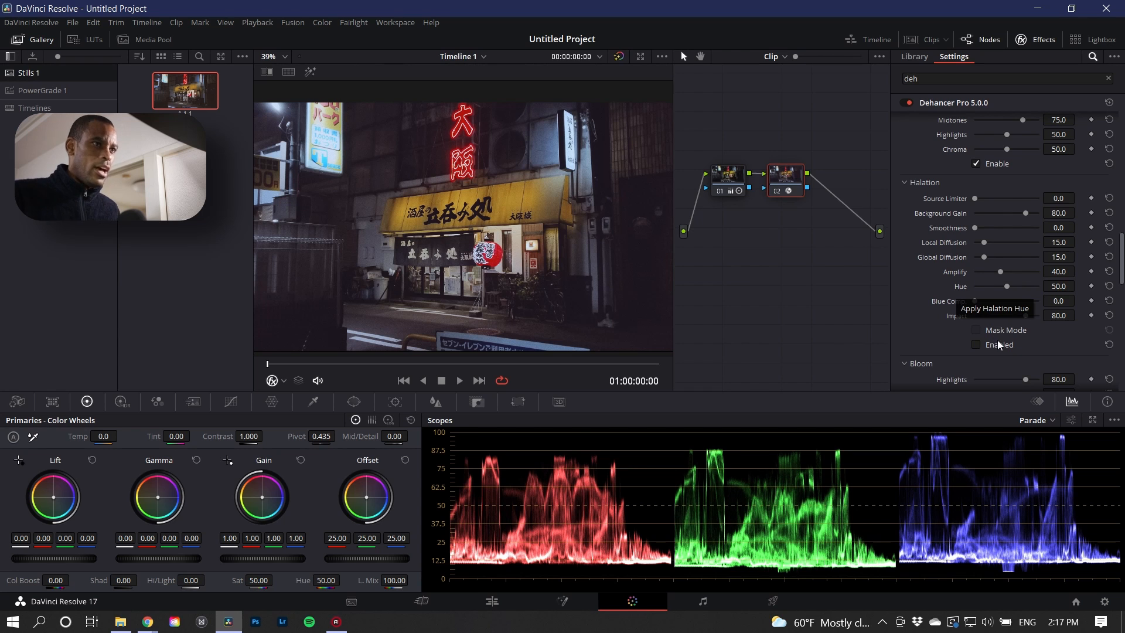
click(982, 342)
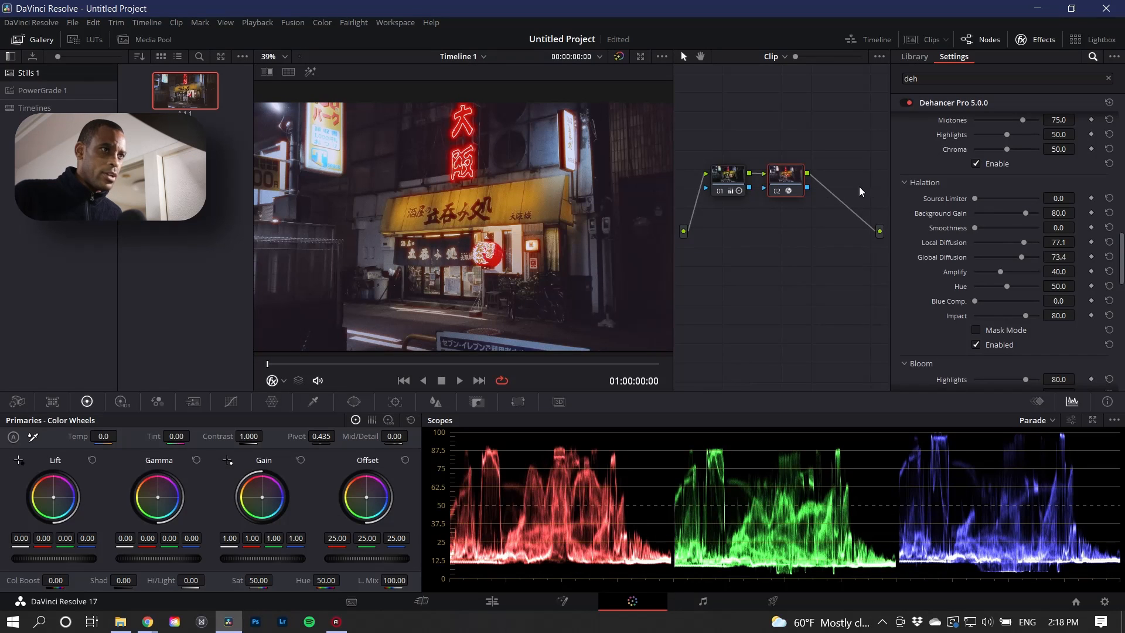
Refine the Halation with Source Limiter 33.0, Impact 100.0 and Local Diffusion 78.9, checking the source areas in Mask Mode.
mouse_move(975, 199)
mouse_down()
mouse_move(1014, 199)
mouse_move(996, 200)
mouse_up()
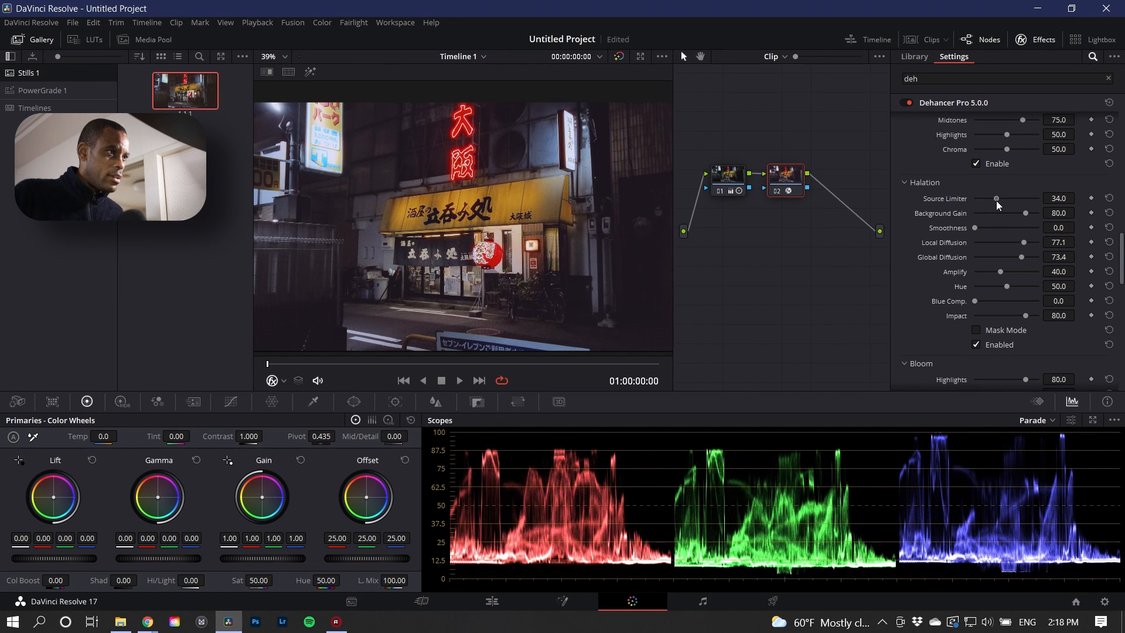
click(976, 330)
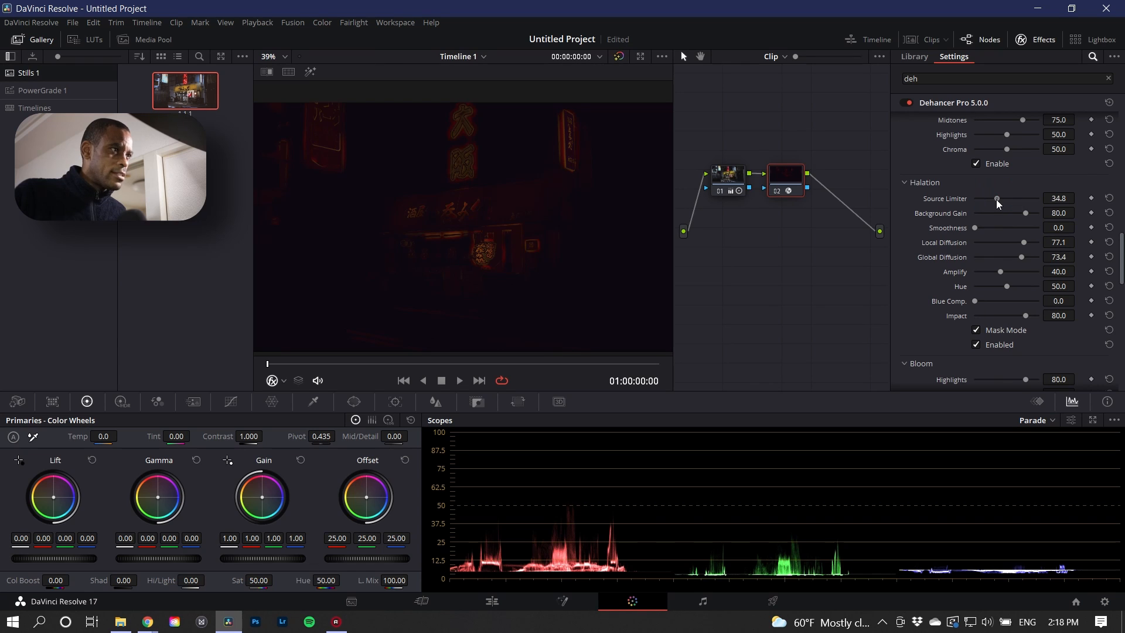
drag(997, 200, 998, 200)
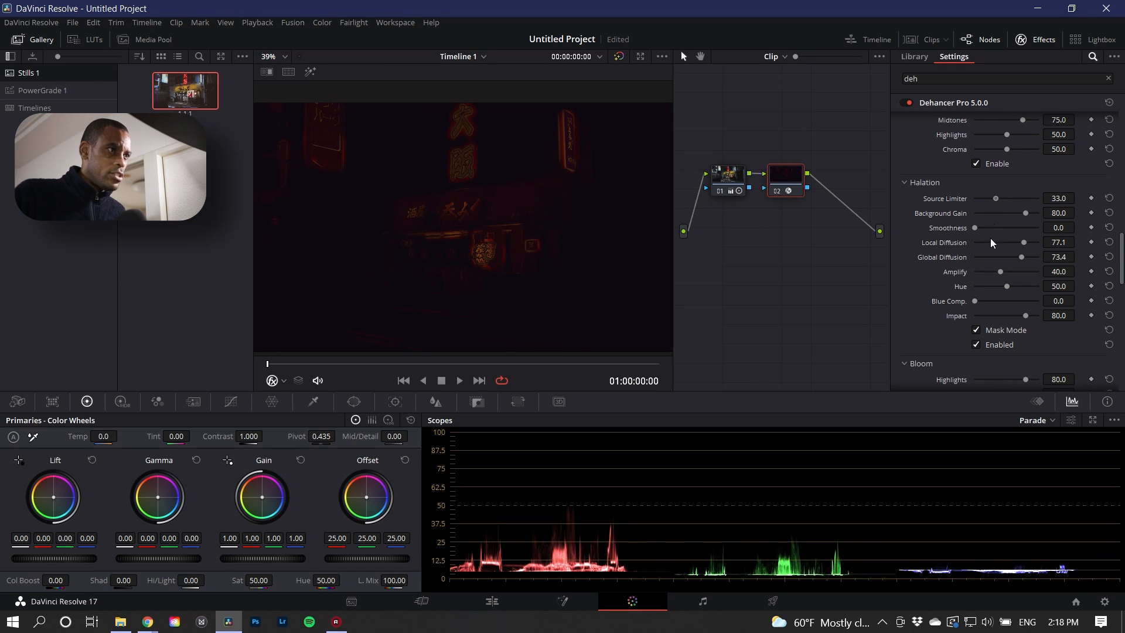
click(976, 330)
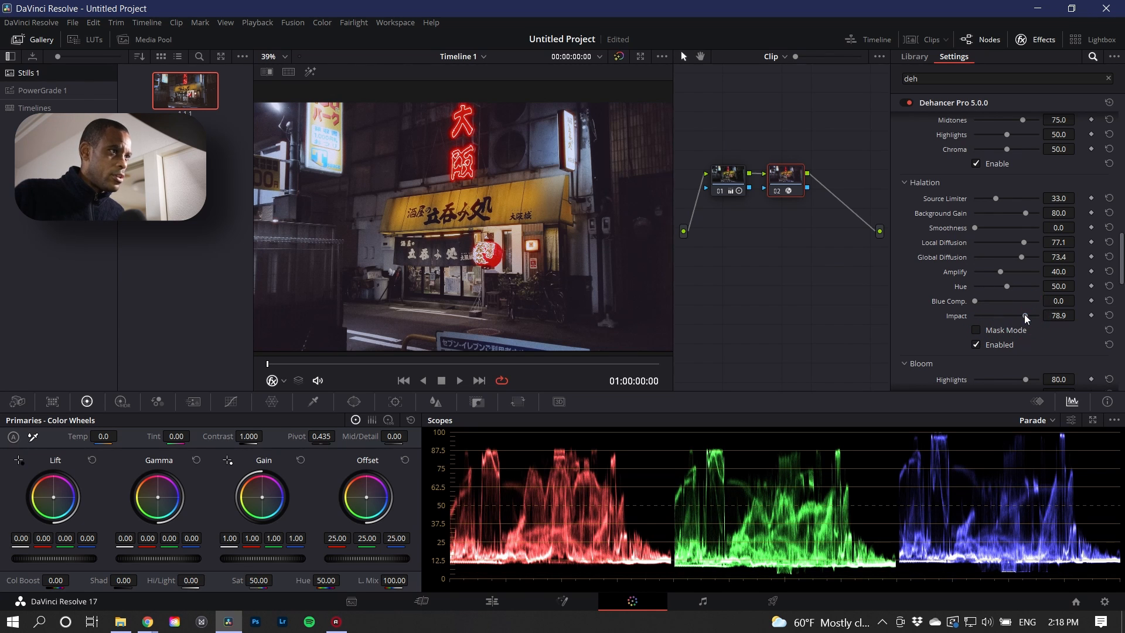
drag(1025, 315, 1050, 316)
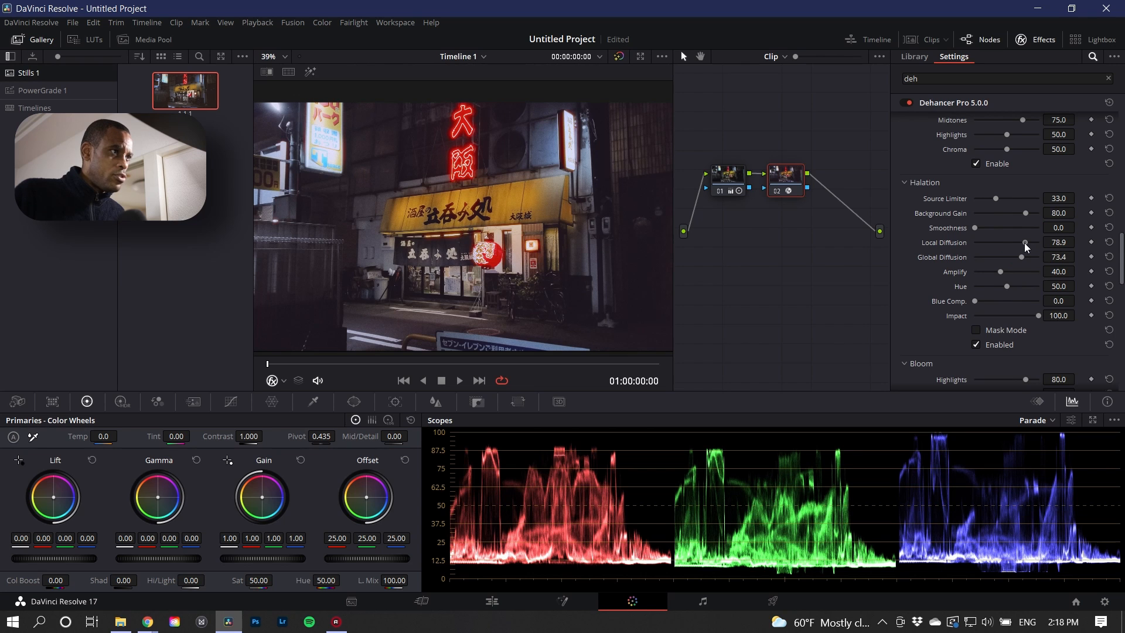
drag(1027, 242, 1028, 243)
Enable Bloom and preview which parts of the shot it affects in Mask Mode, returning to the normal image.
scroll(941, 327, down, 3)
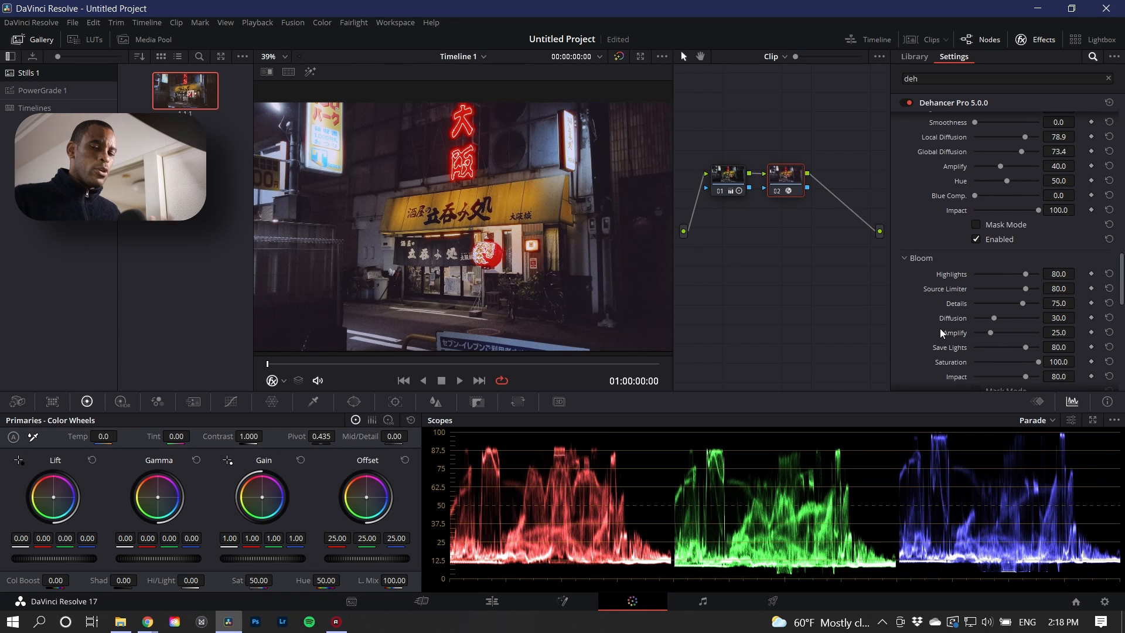
scroll(943, 337, down, 1)
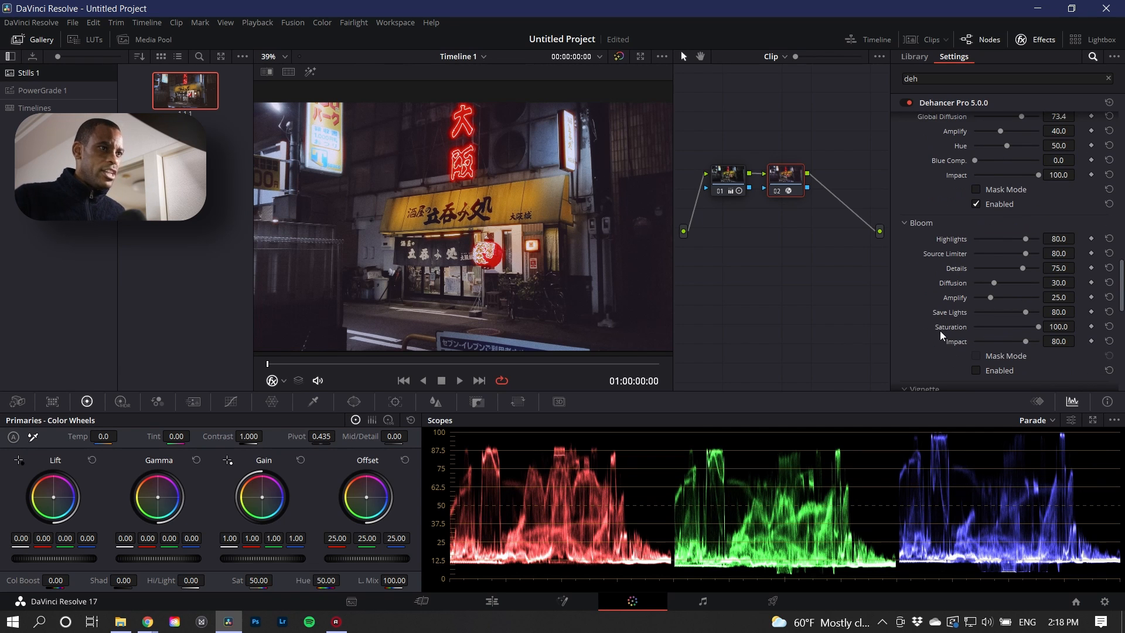
scroll(988, 330, down, 1)
click(978, 336)
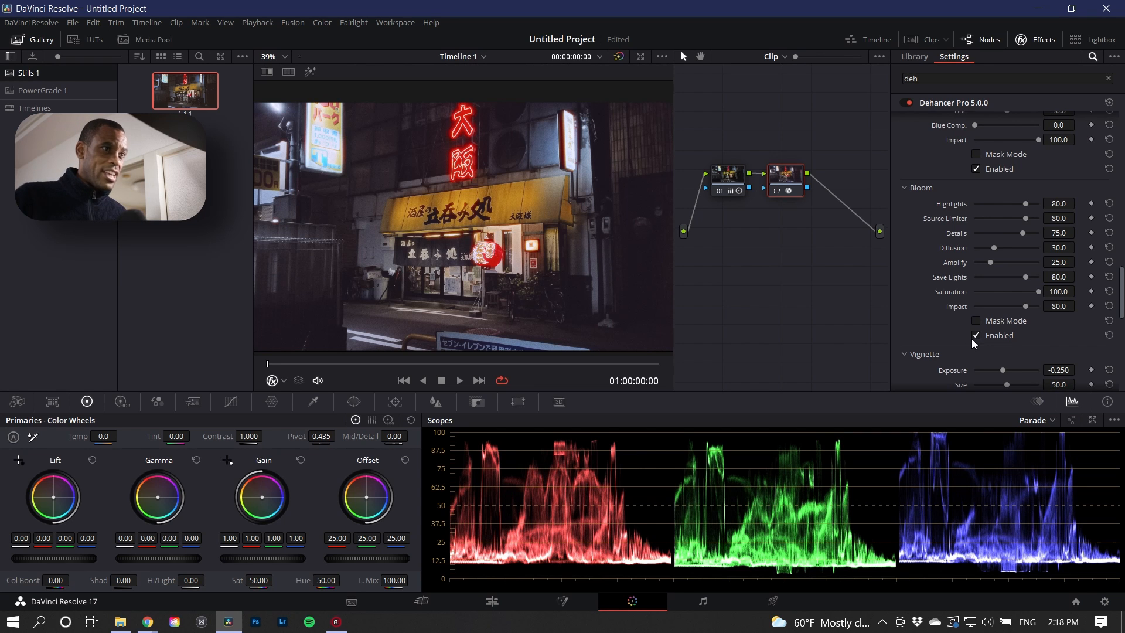
click(974, 321)
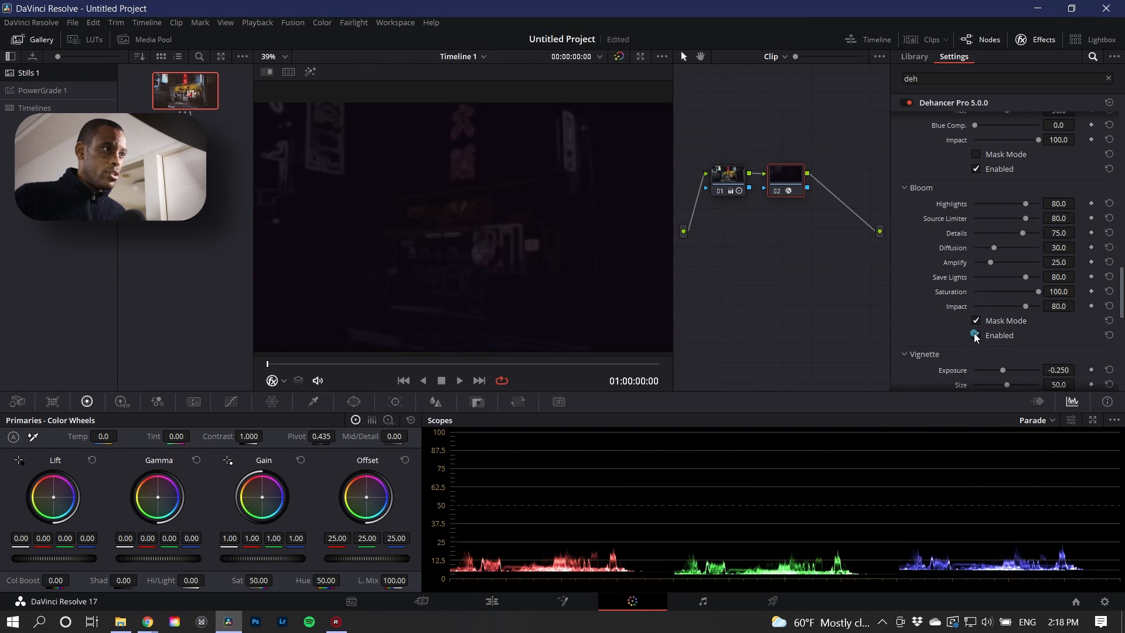
click(974, 334)
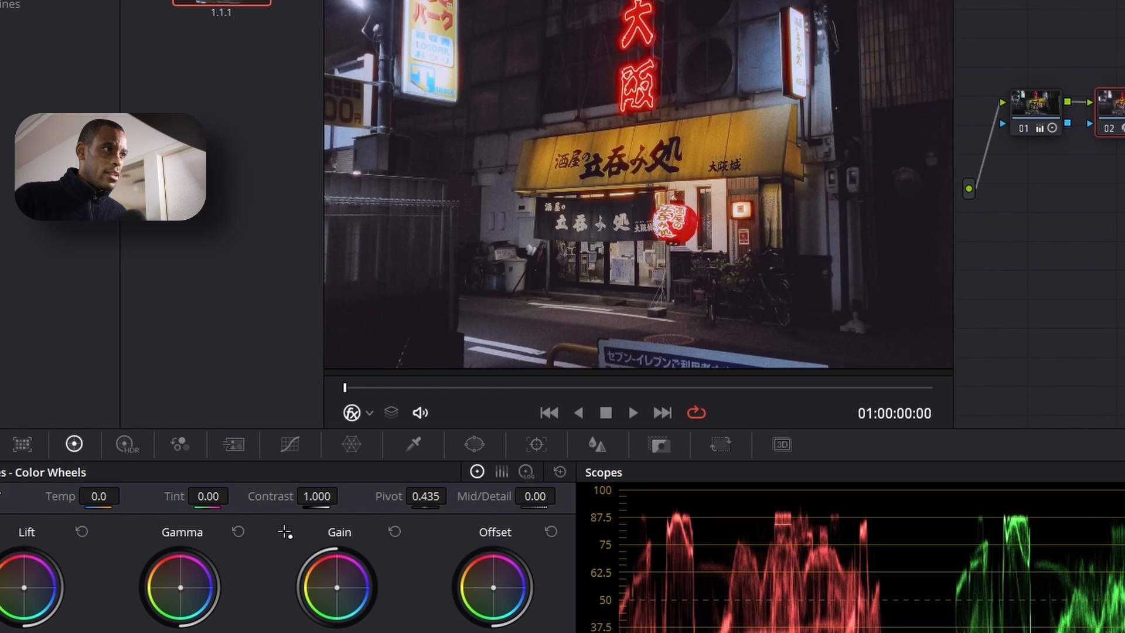
click(1123, 276)
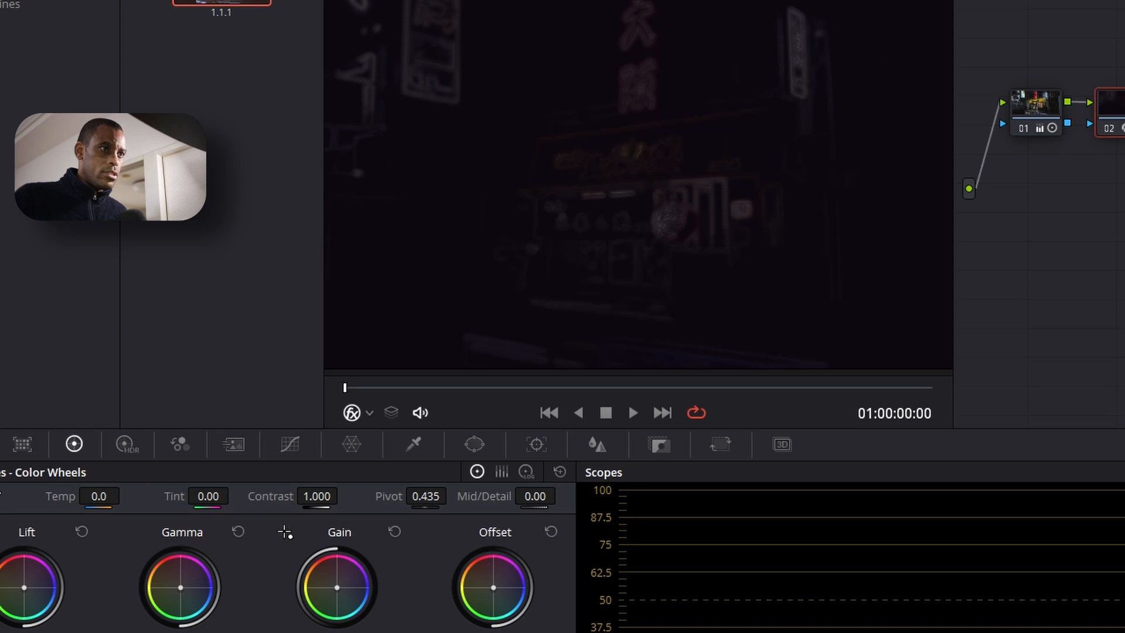
click(976, 321)
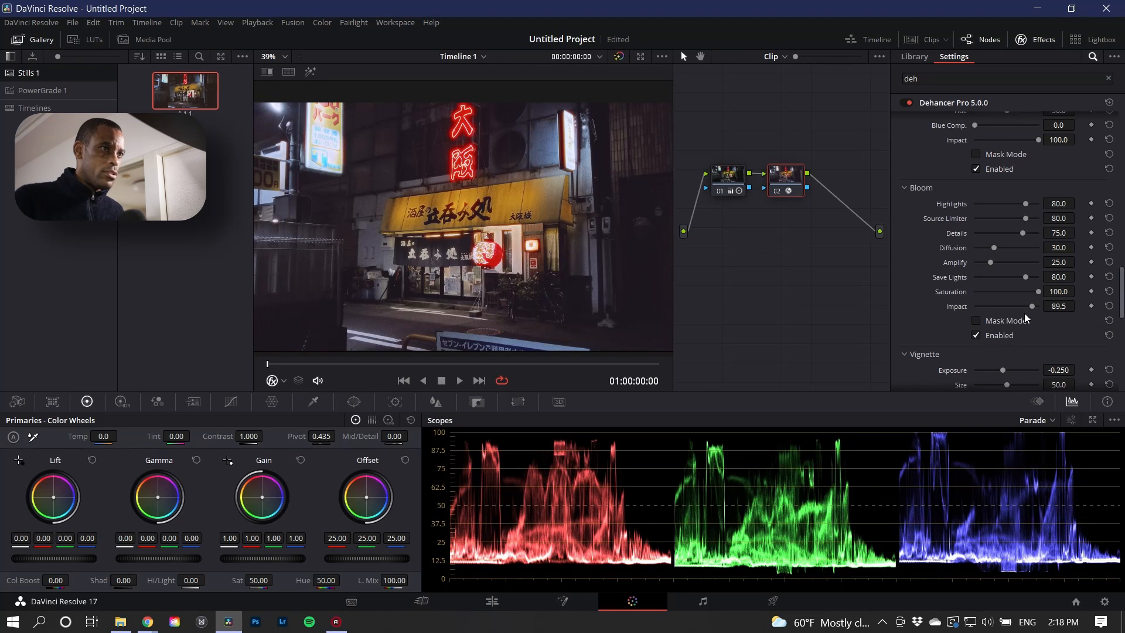
Compare the shot with and without Bloom, and set its Impact to 80.0 and Amplify to 20.8.
click(976, 336)
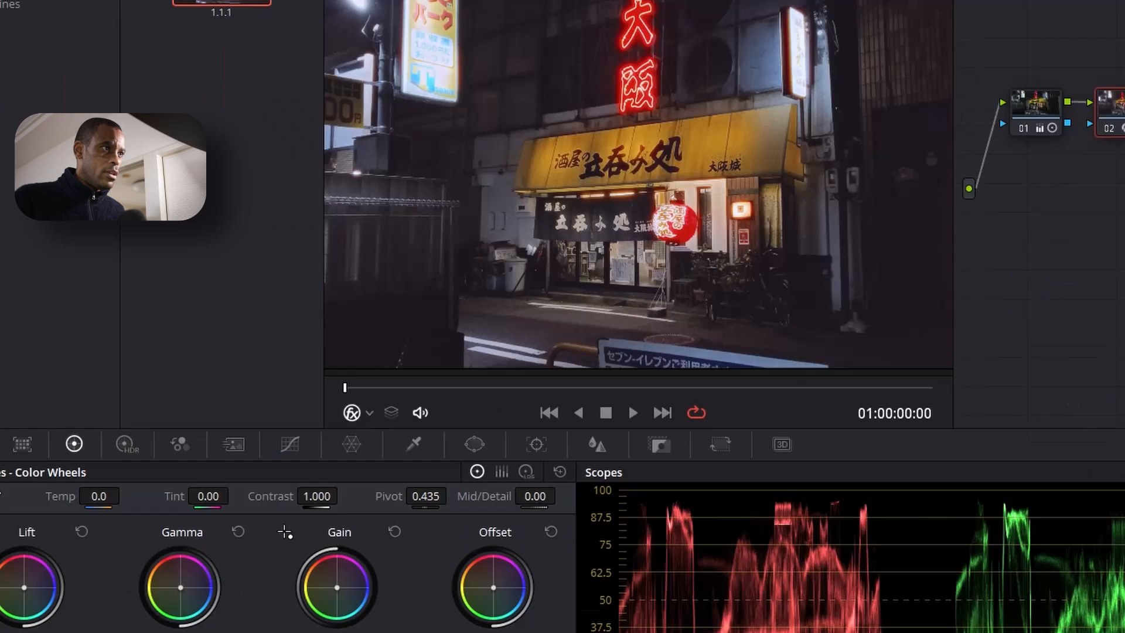
click(976, 336)
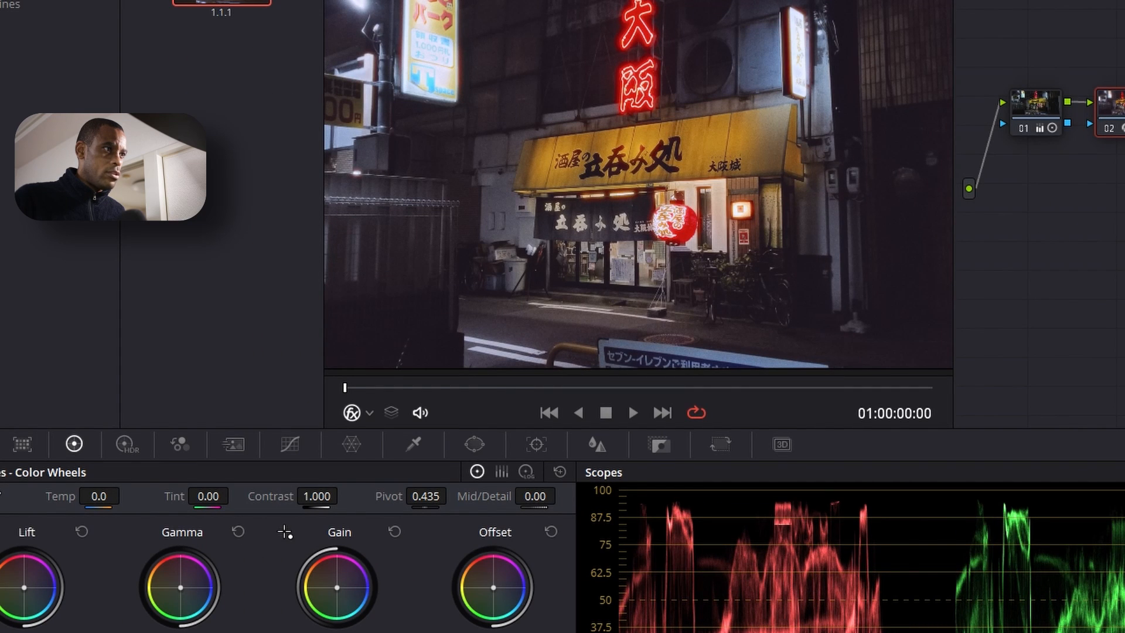
key(ctrl+d)
key(ctrl+d)
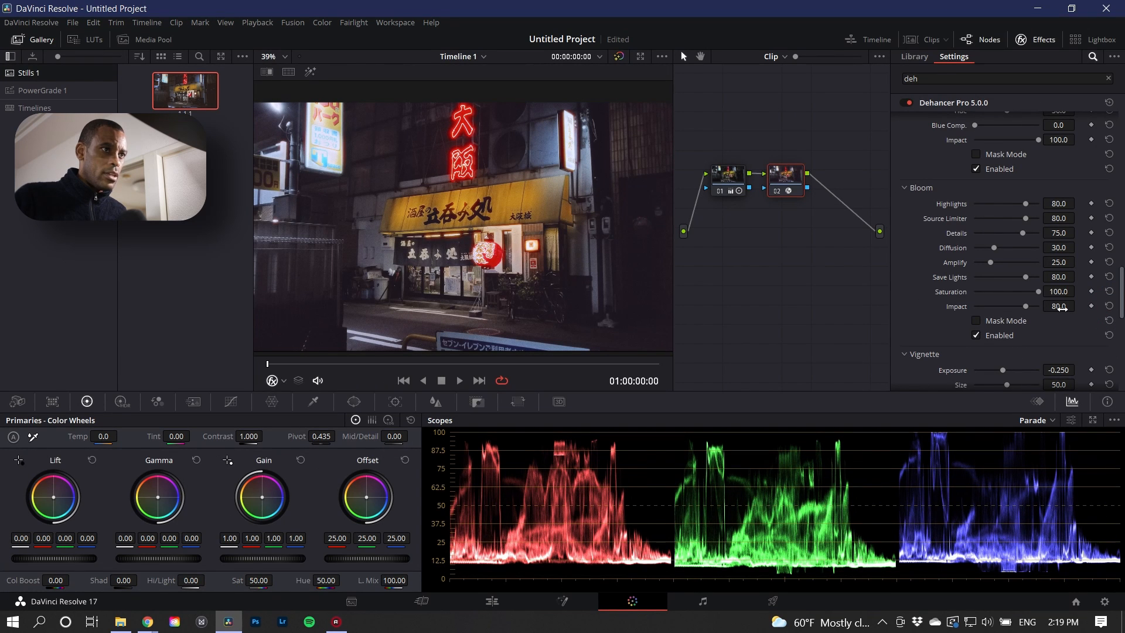
drag(1050, 257, 1046, 257)
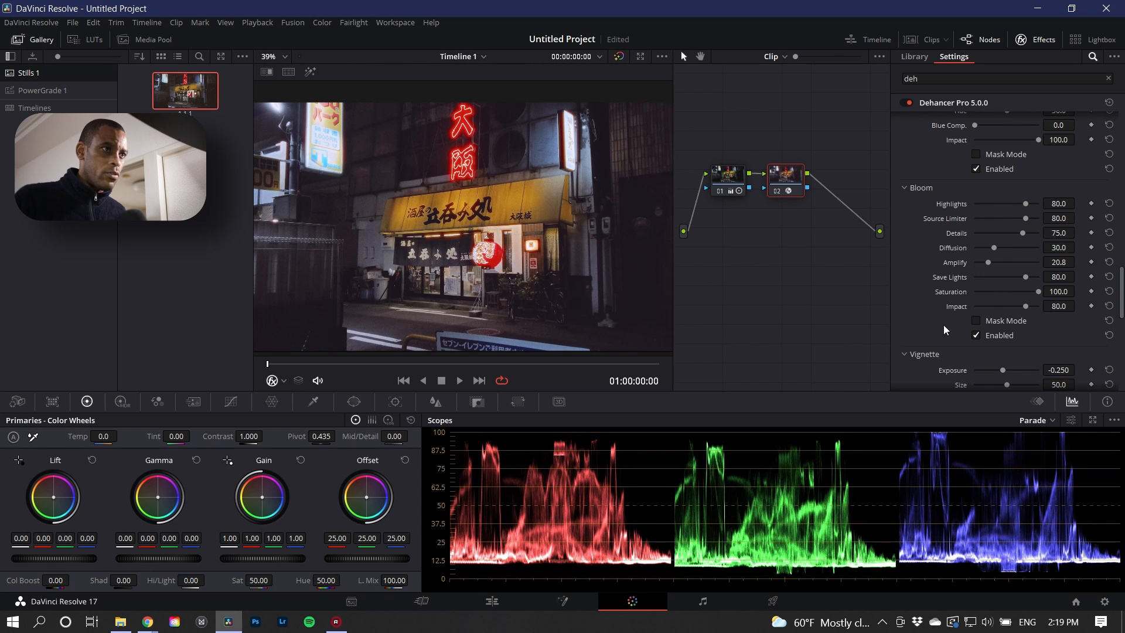
Enable the Vignette and set its Size to 61.5, temporarily lowering the Feather to judge its edge.
scroll(937, 323, down, 4)
scroll(967, 315, down, 1)
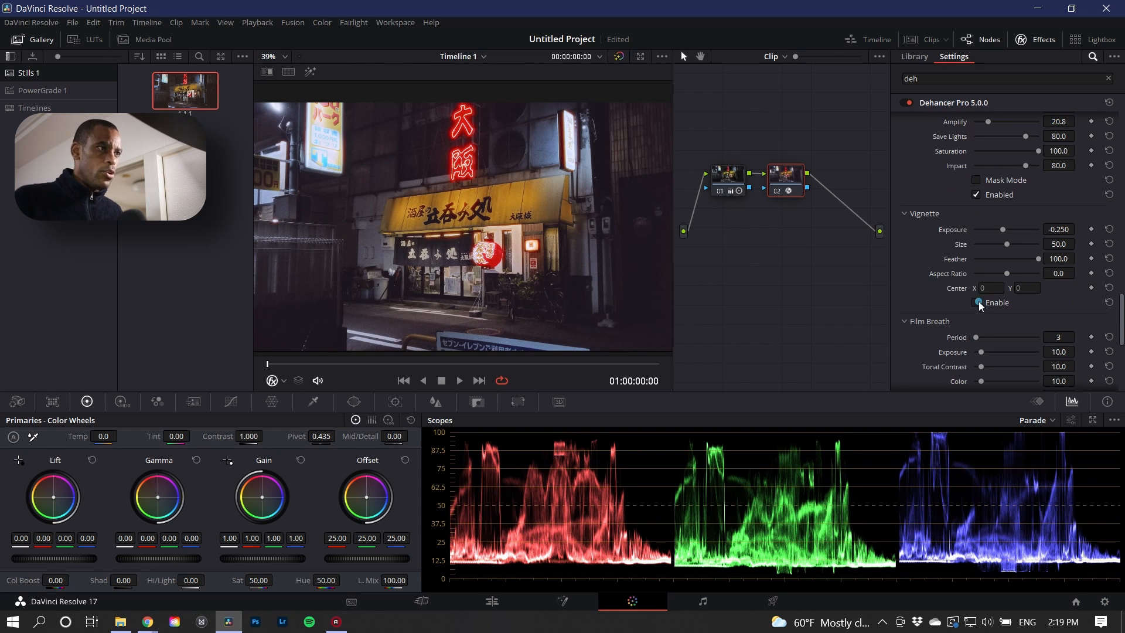
click(977, 302)
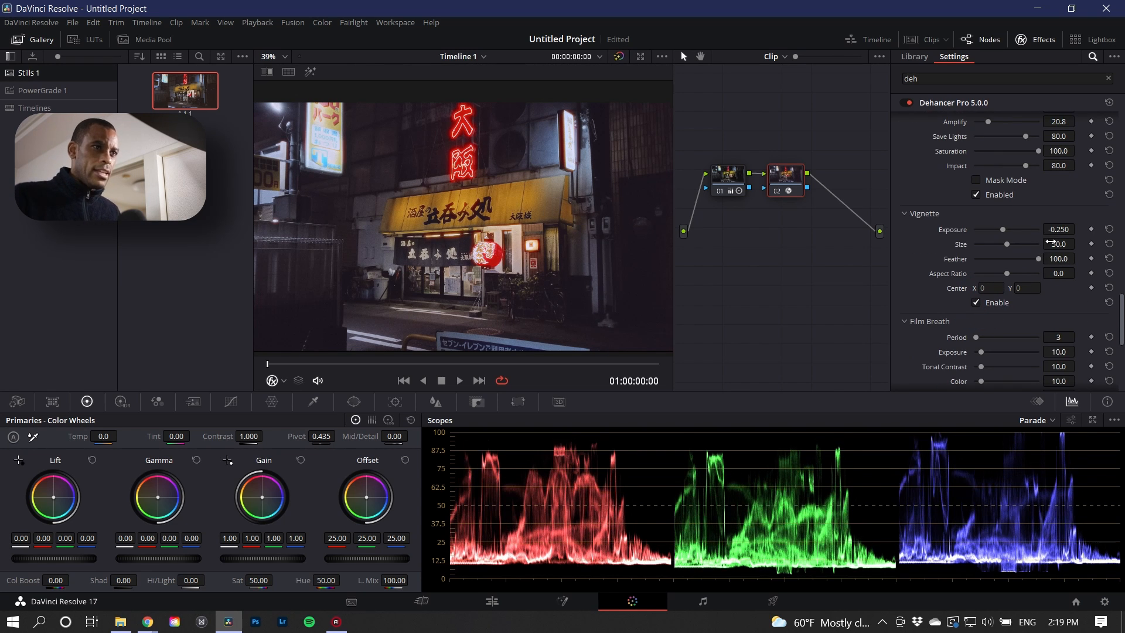
drag(1038, 258, 974, 258)
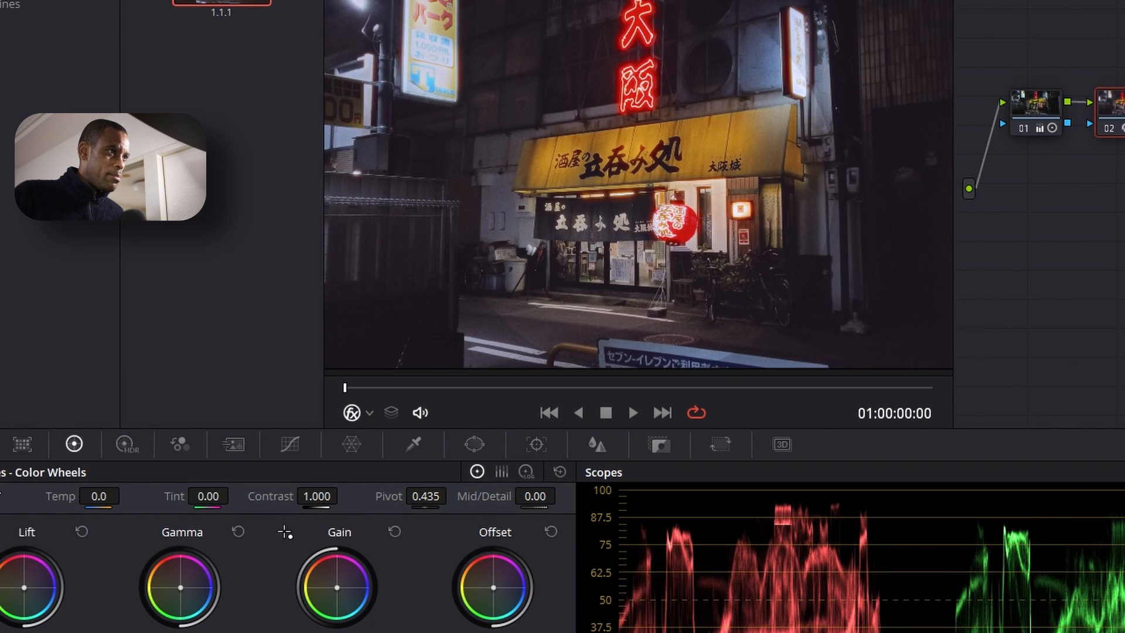
Compare the shot repeatedly with and without the vignette.
key(ctrl+d)
key(ctrl+d)
key(ctrl+d)
key(ctrl+d)
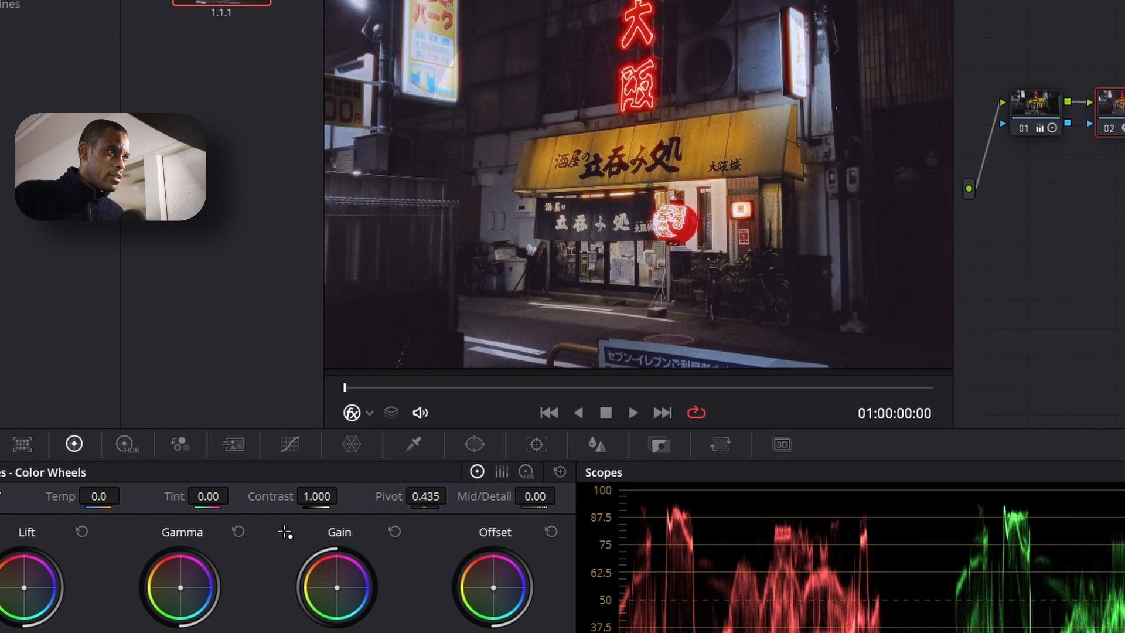
key(ctrl+d)
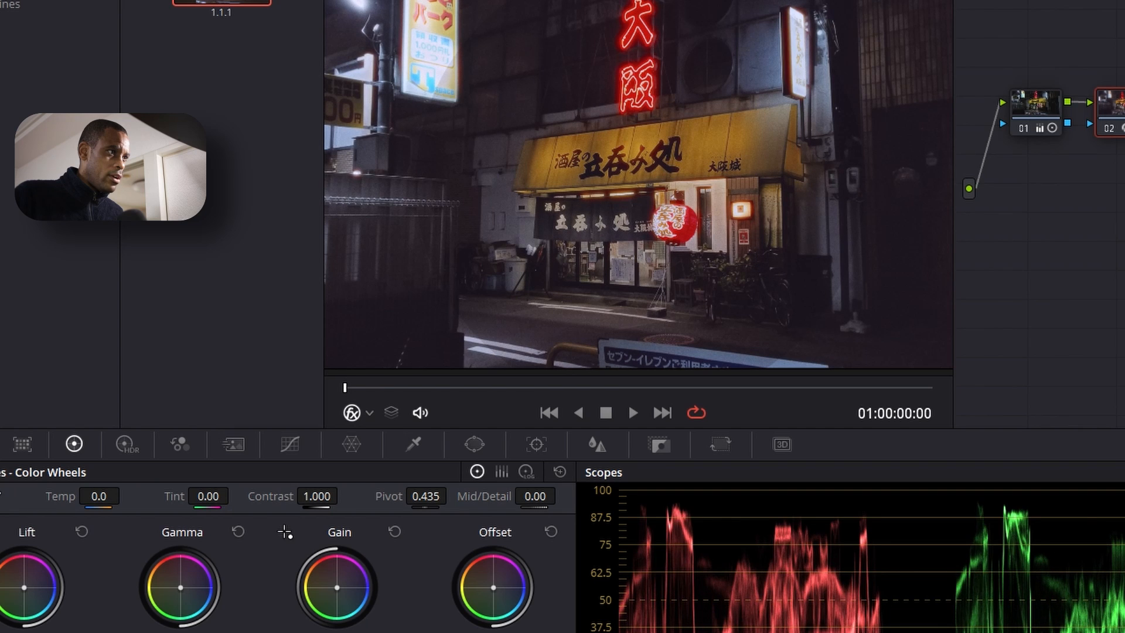
key(ctrl+d)
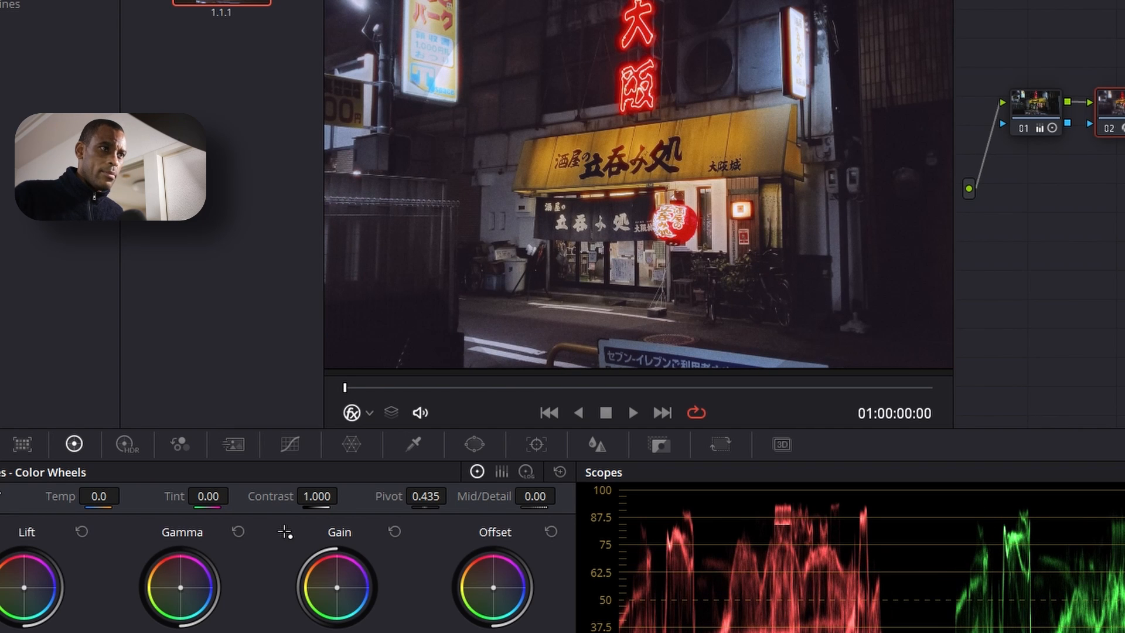
key(ctrl+d)
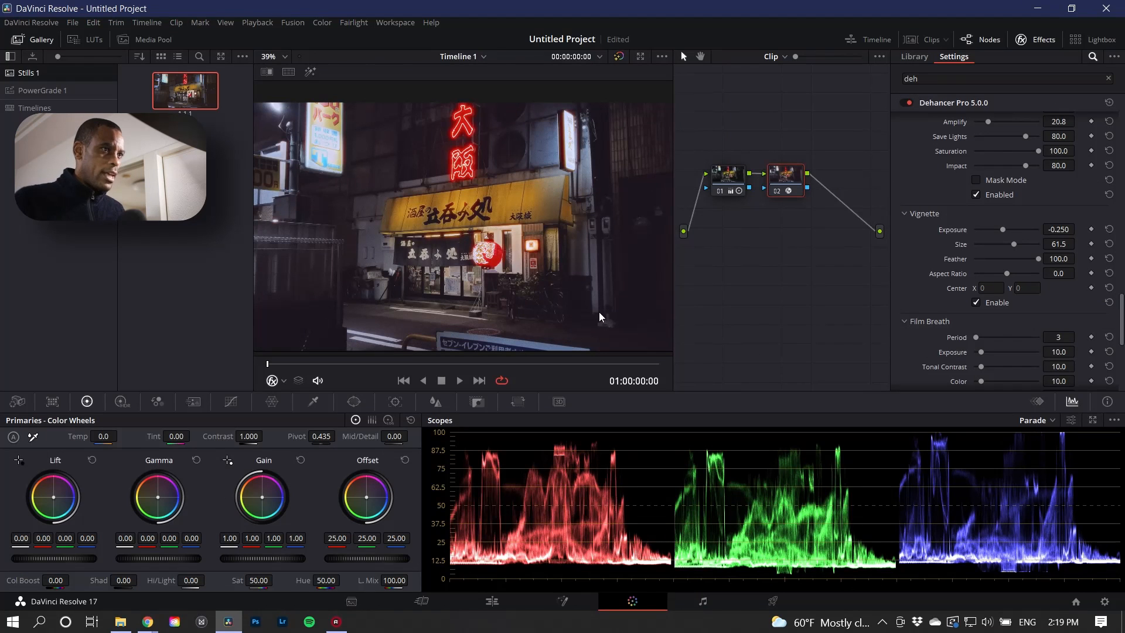
Review the remaining Dehancer settings and compare the shot with and without the film look on node 02.
scroll(912, 337, down, 7)
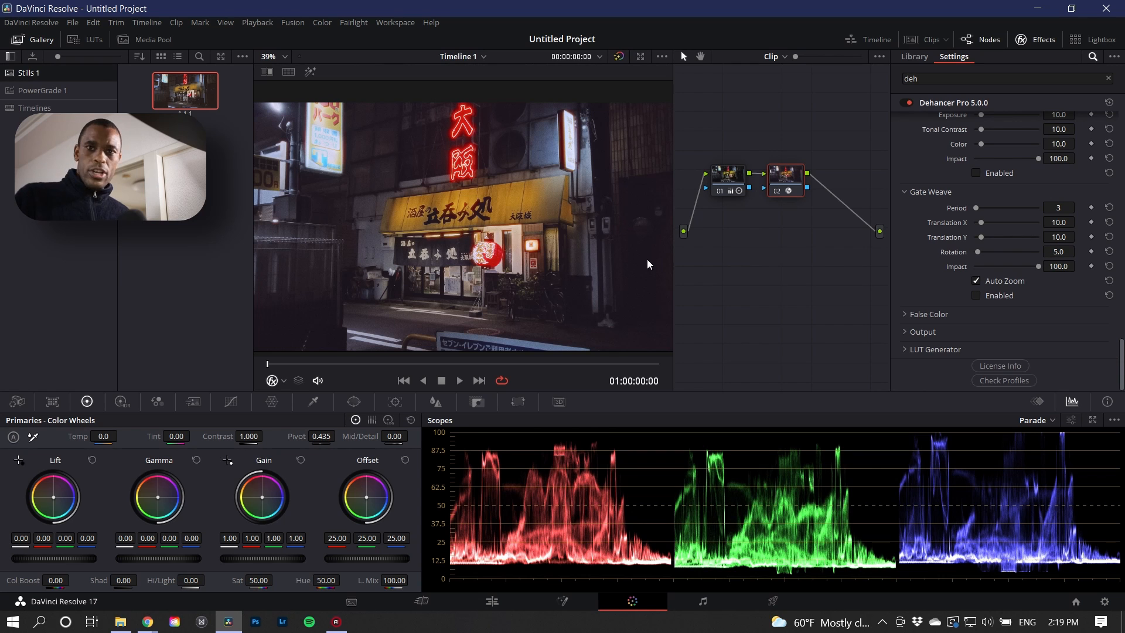
click(784, 192)
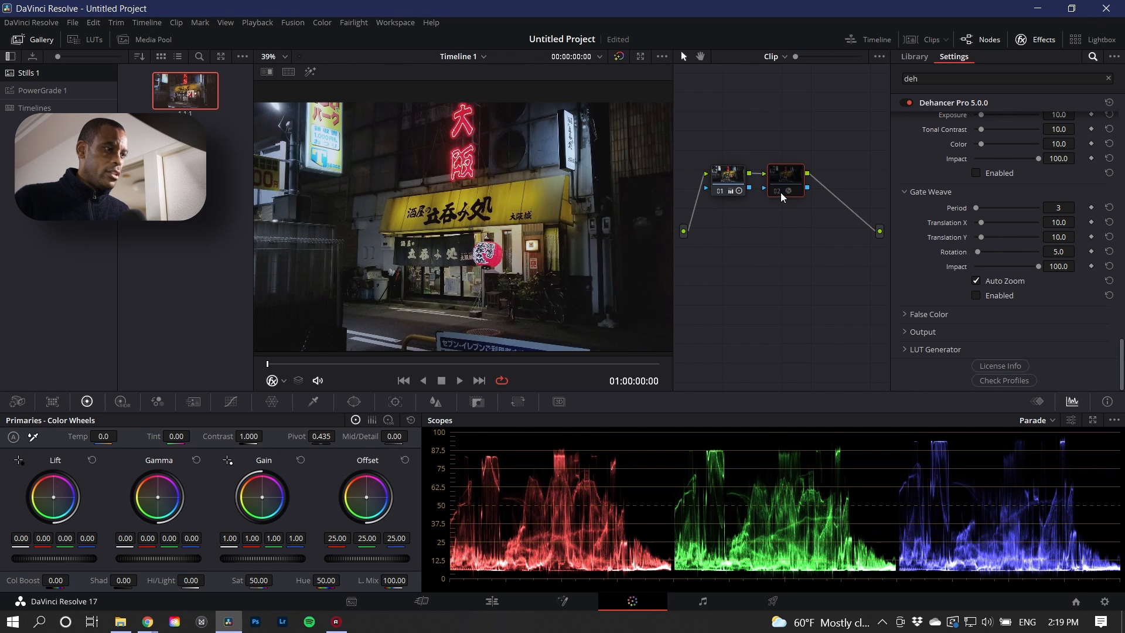
click(778, 193)
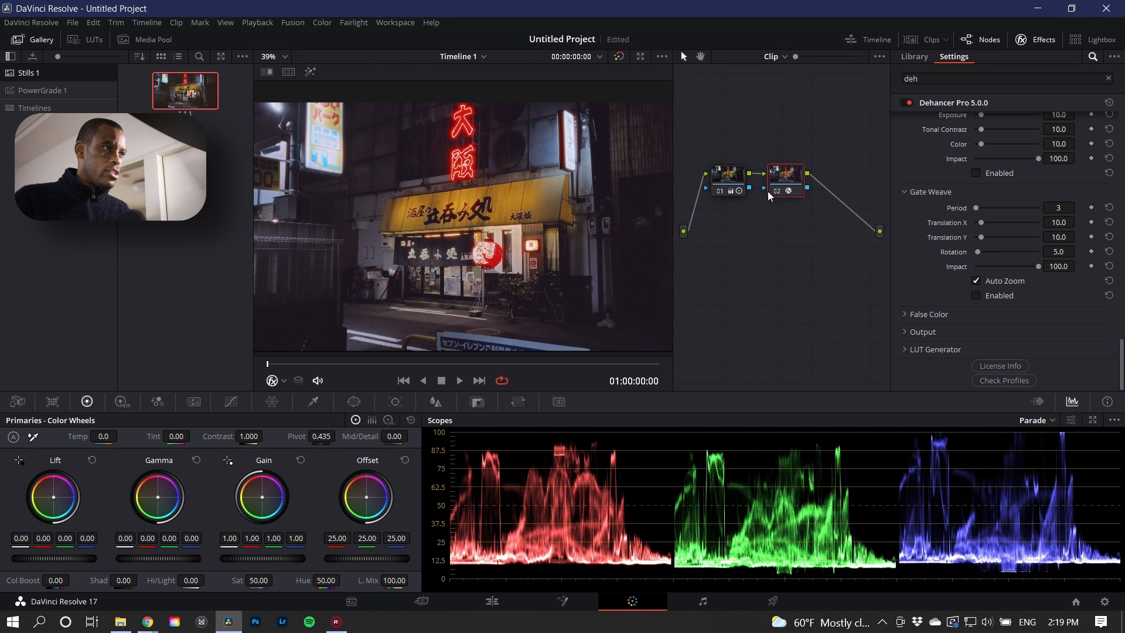
click(768, 191)
click(771, 188)
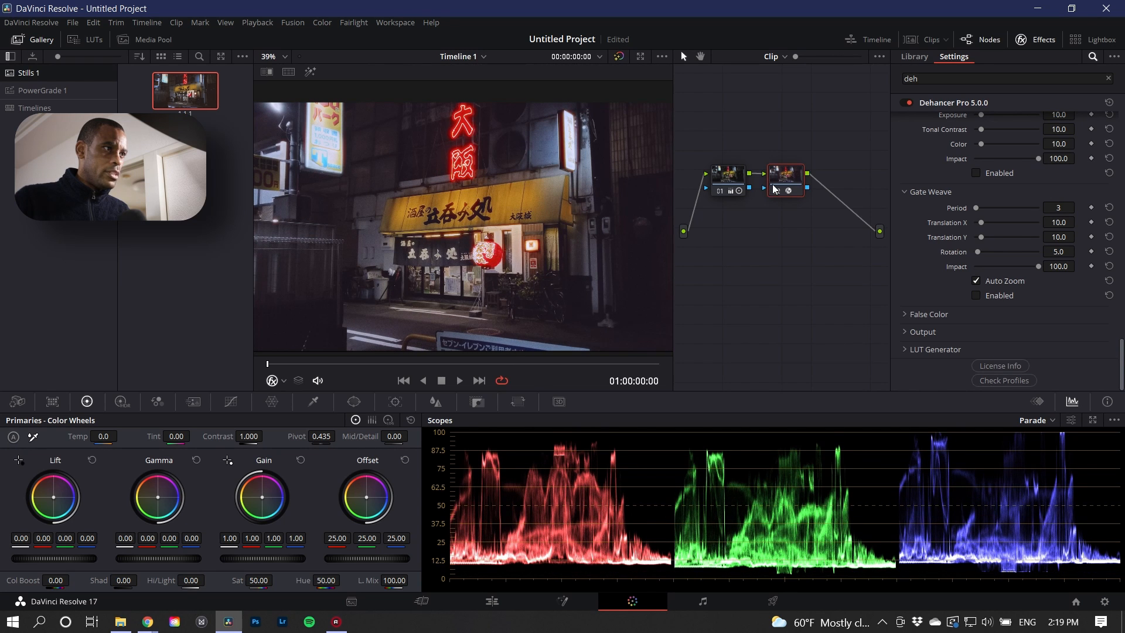
click(773, 189)
Compare the shot with and without the primary balance and log grade on node 01, keeping the film look disabled.
click(734, 178)
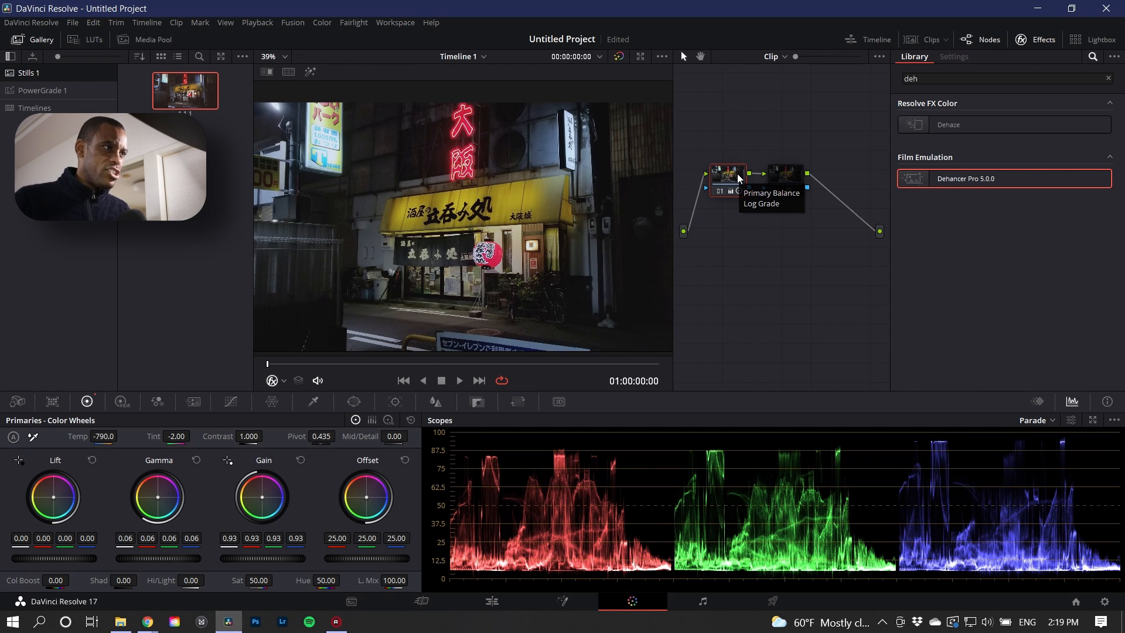
key(ctrl+d)
key(ctrl+d)
key(ctrl+d)
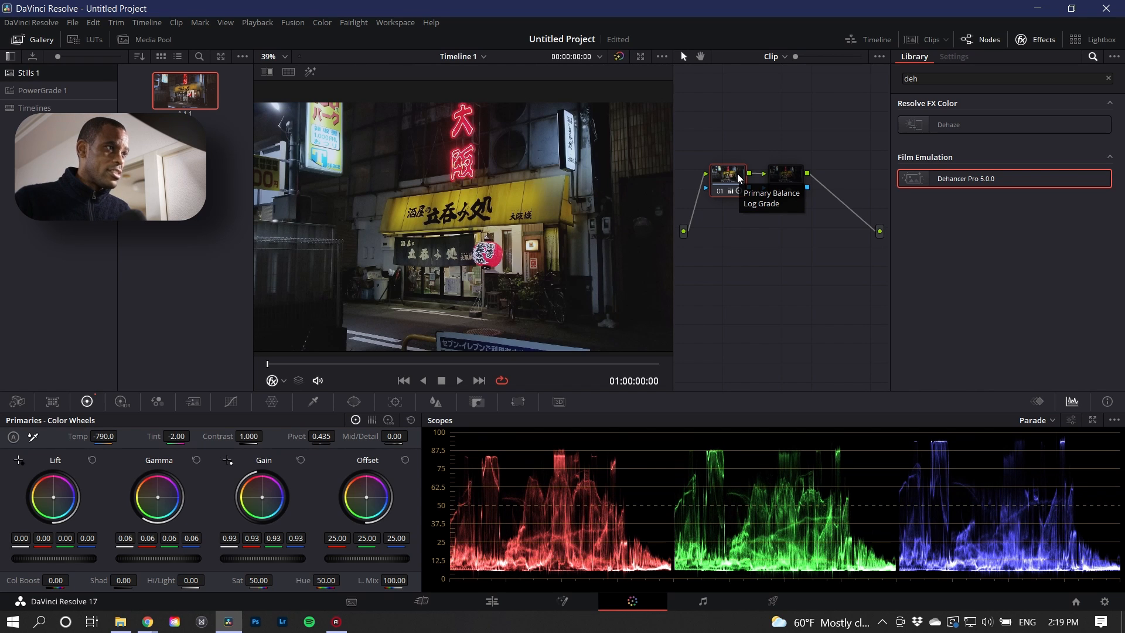
key(ctrl+d)
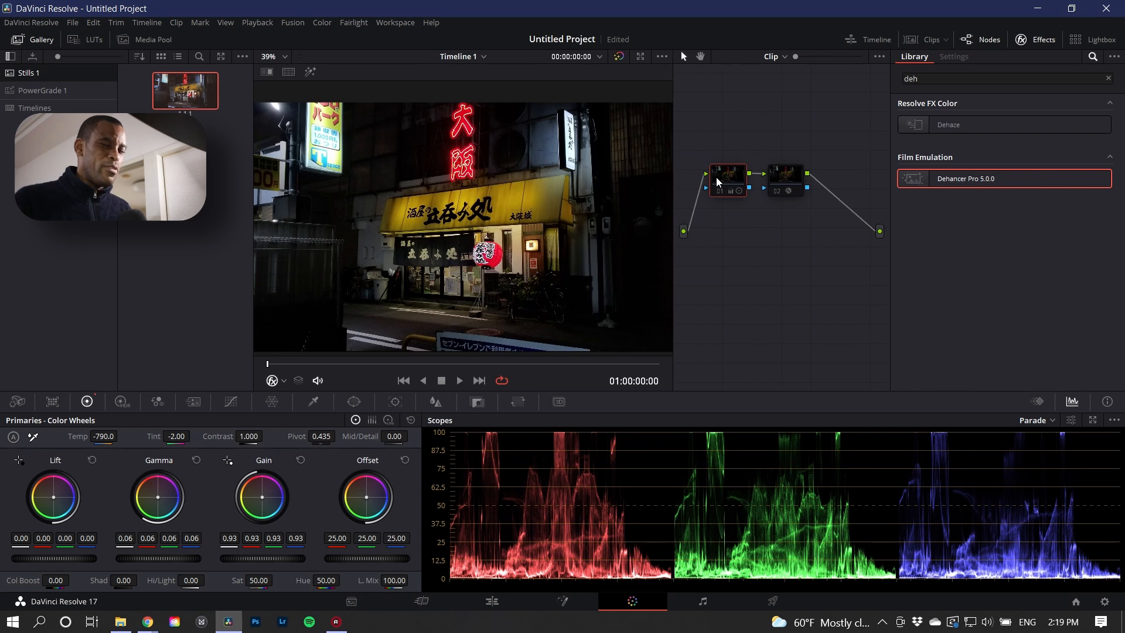
key(ctrl+d)
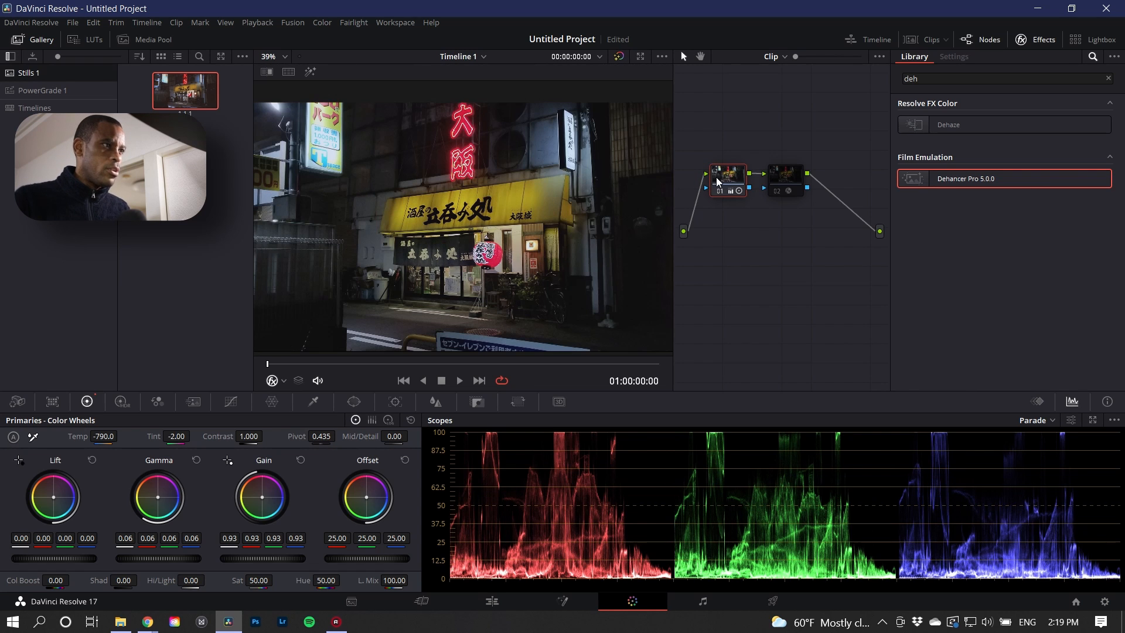
Set the Tint to -51.00 and Temp to -220.0 in the primaries of the Dehancer node.
click(779, 184)
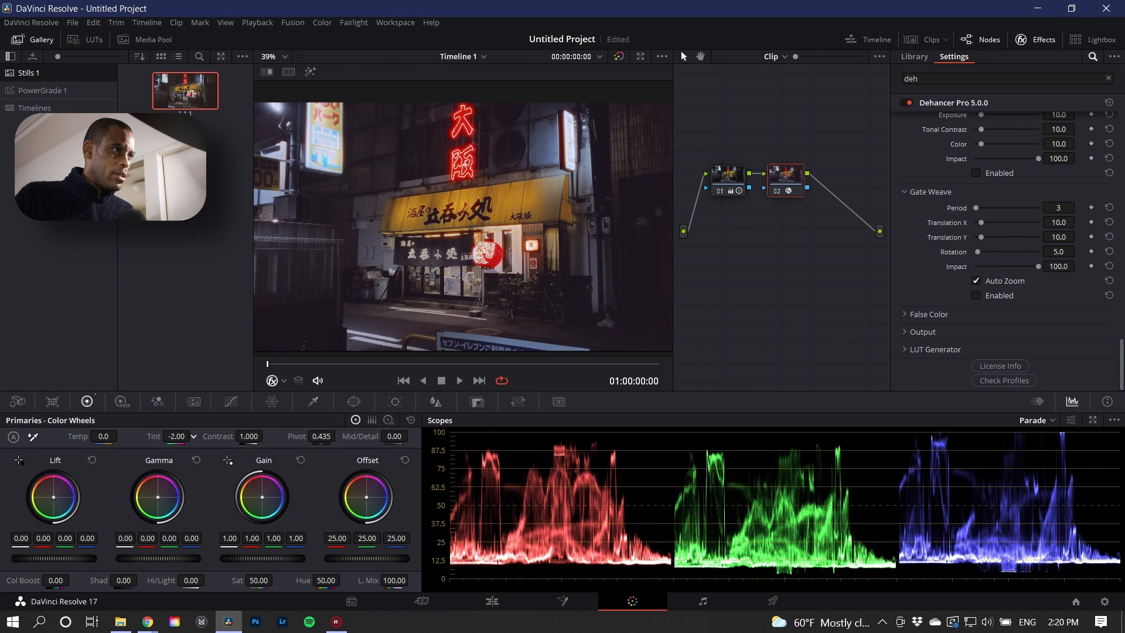
drag(176, 437, 147, 437)
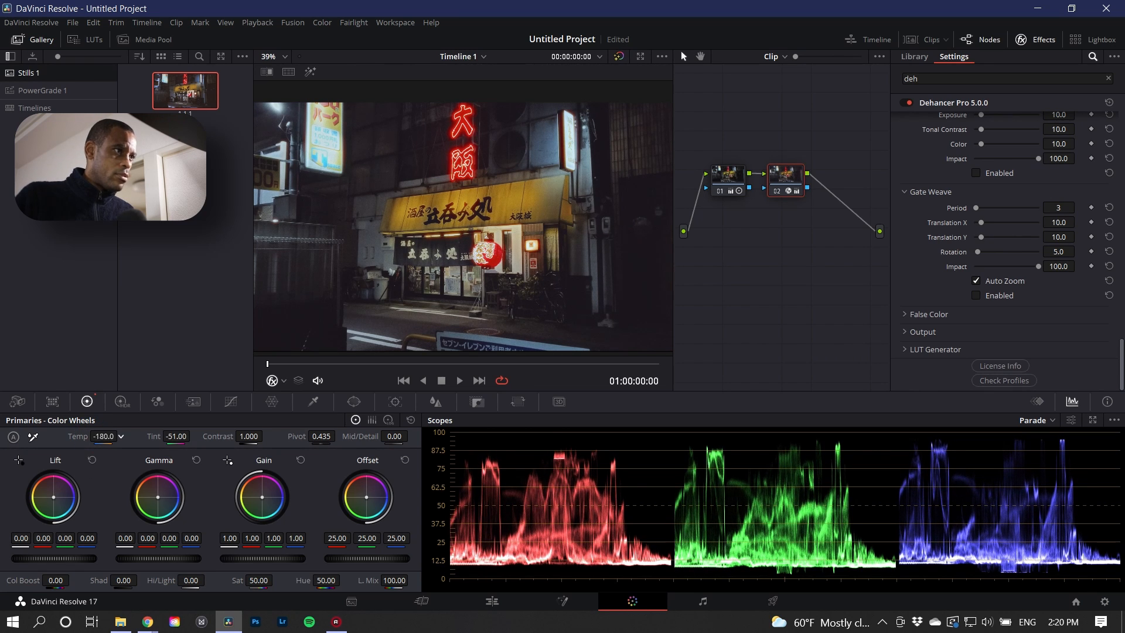
drag(103, 437, 92, 437)
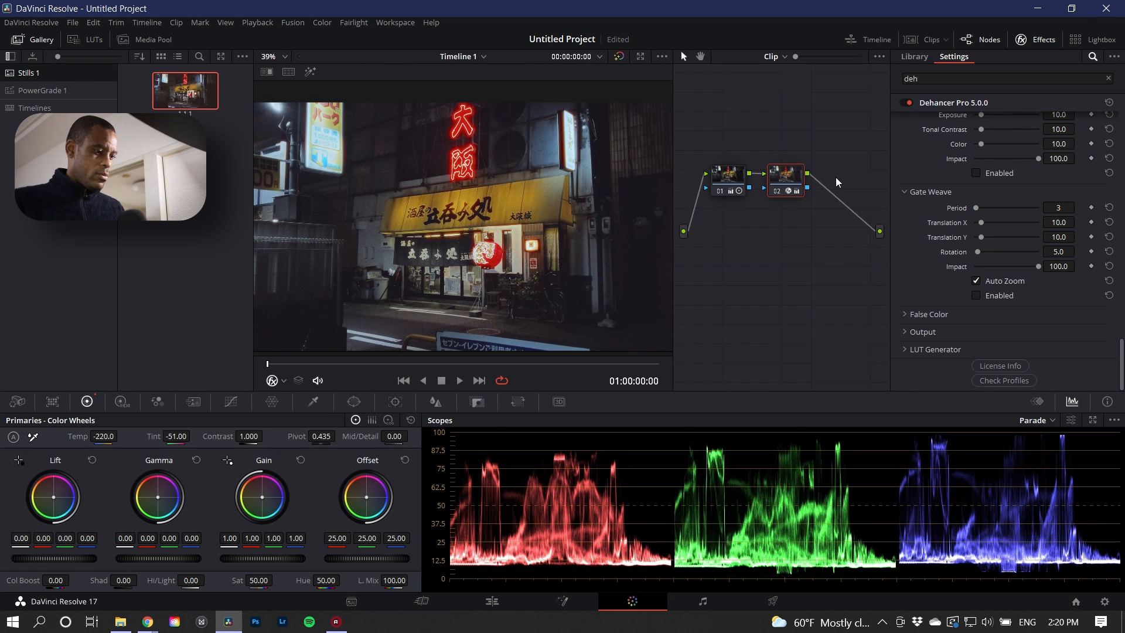